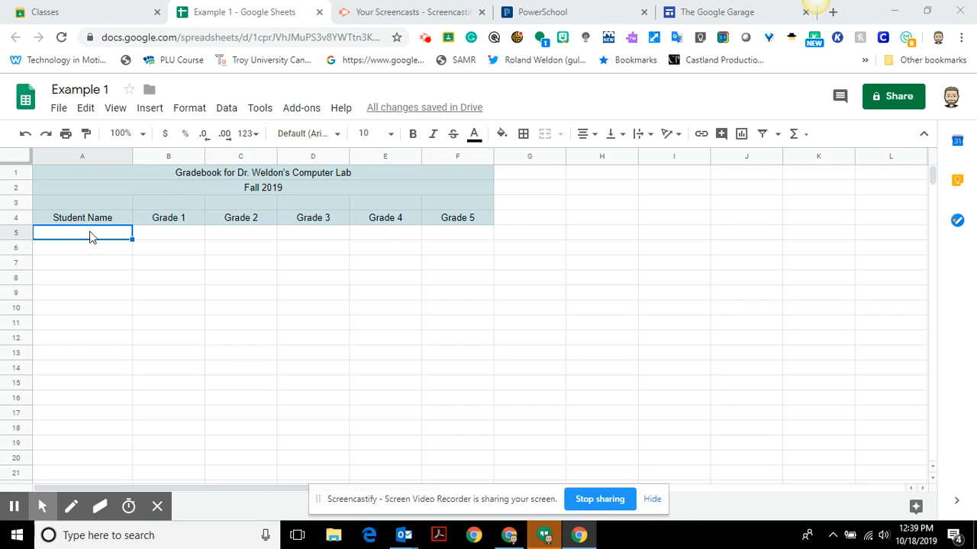
Enter "Diamond, Neal" in cell A5 as the first entry under Student Name.
{"action": "left_click", "coordinate": [130, 307]}
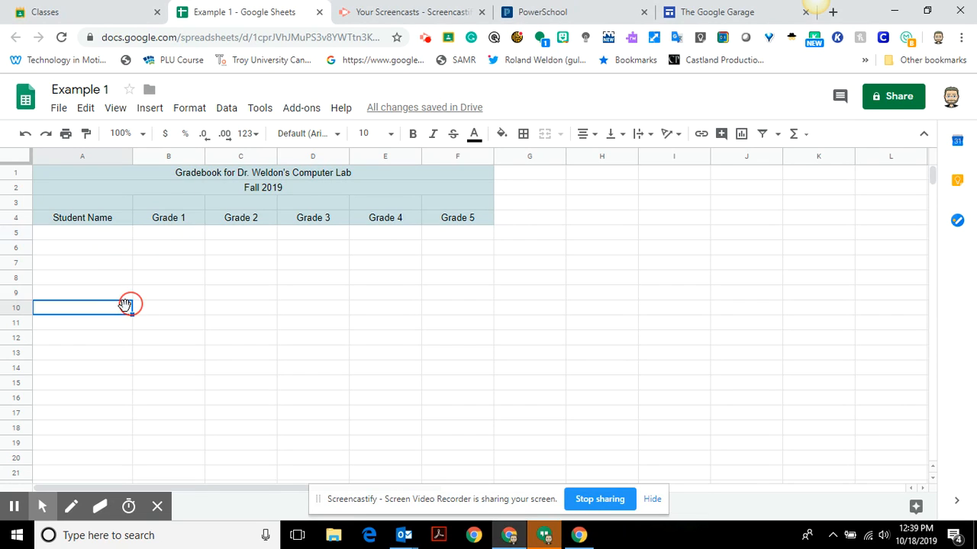
{"action": "left_click", "coordinate": [80, 236]}
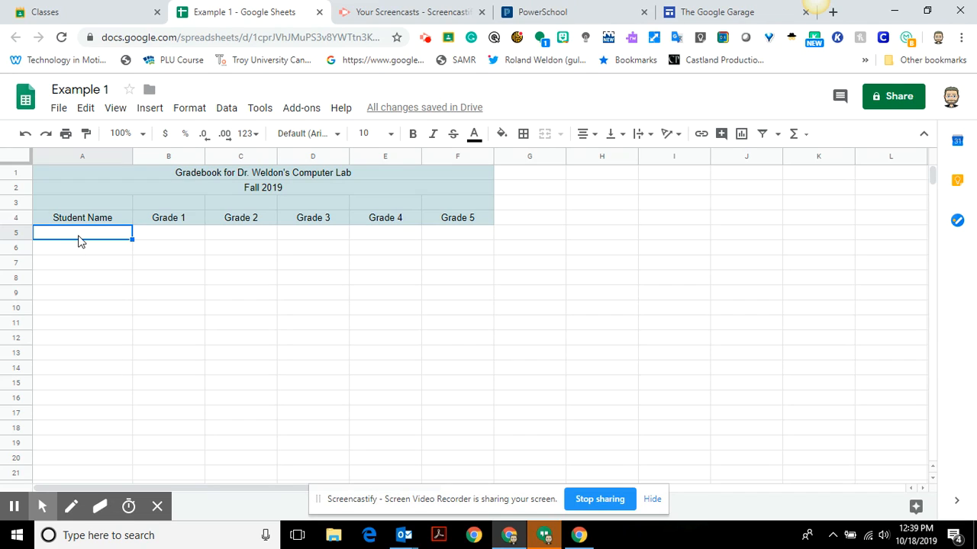
{"action": "double_click", "coordinate": [74, 231]}
{"action": "type", "text": "Diamon"}
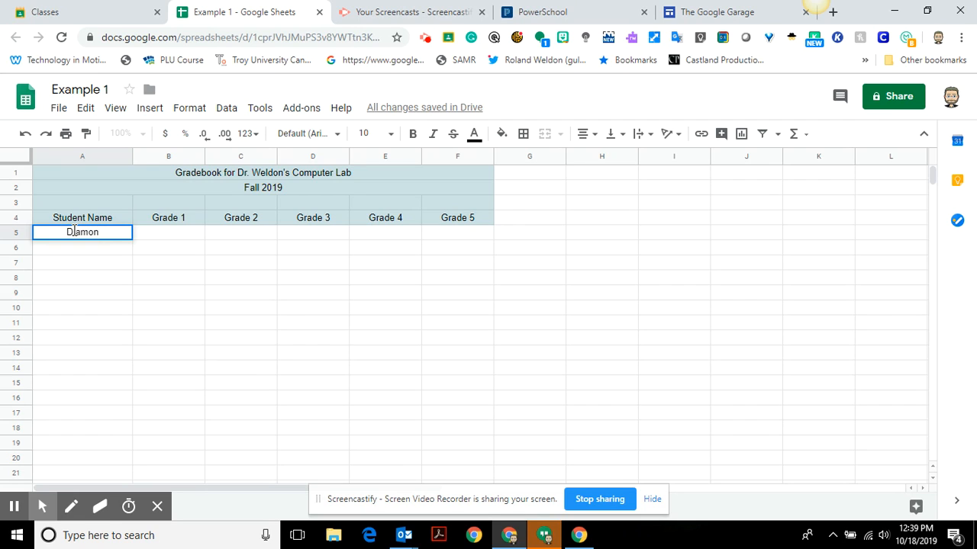
{"action": "type", "text": "d, Neal"}
{"action": "key", "text": "Return"}
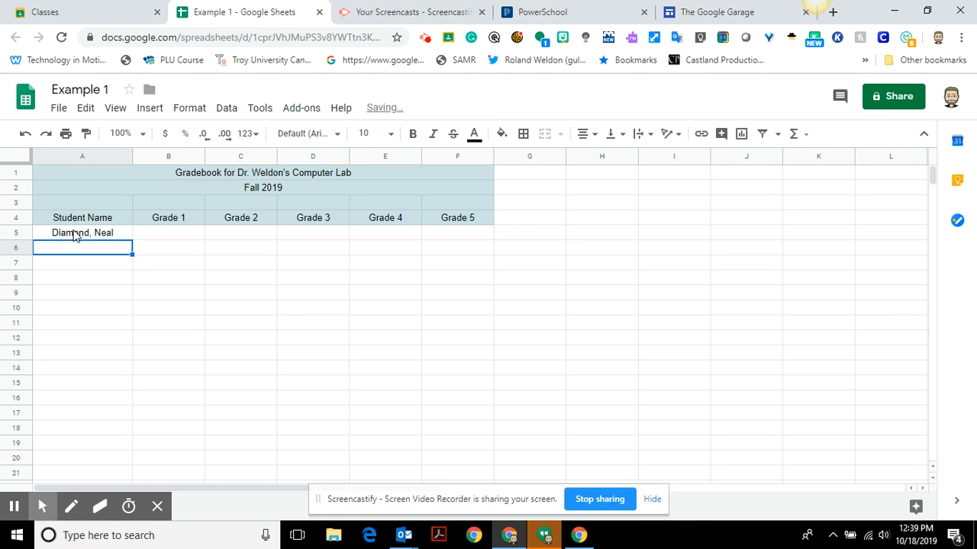
Enter "Richie, Linole" in cell A6 as the second student name.
{"action": "type", "text": "R"}
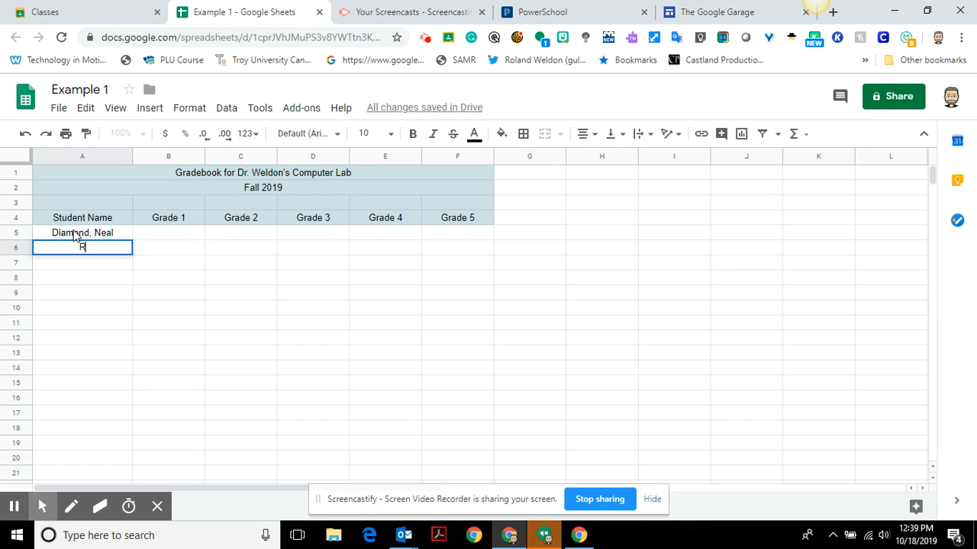
{"action": "type", "text": "ichie, Lioni"}
{"action": "key", "text": "BackSpace"}
{"action": "key", "text": "BackSpace"}
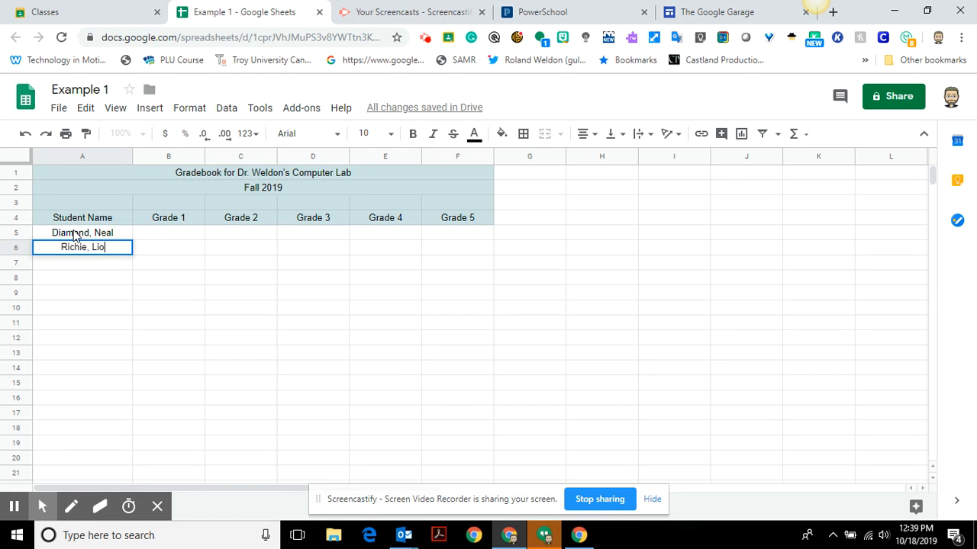
{"action": "key", "text": "BackSpace"}
{"action": "type", "text": "nole"}
{"action": "key", "text": "Return"}
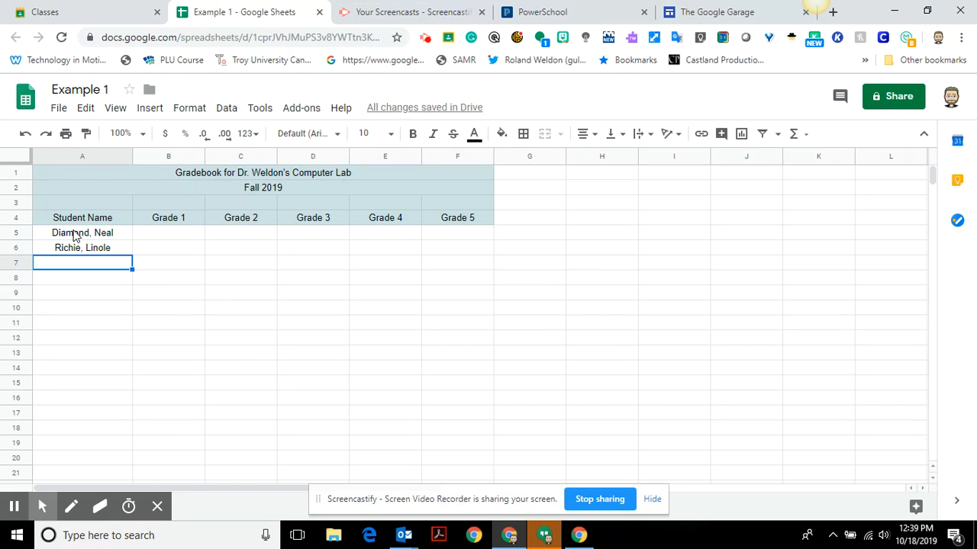
Enter "Benator, Pat" in cell A7 as the third student name.
{"action": "type", "text": "Beneator"}
{"action": "key", "text": "BackSpace"}
{"action": "key", "text": "BackSpace"}
{"action": "key", "text": "BackSpace"}
{"action": "key", "text": "BackSpace"}
{"action": "key", "text": "BackSpace"}
{"action": "type", "text": "at"}
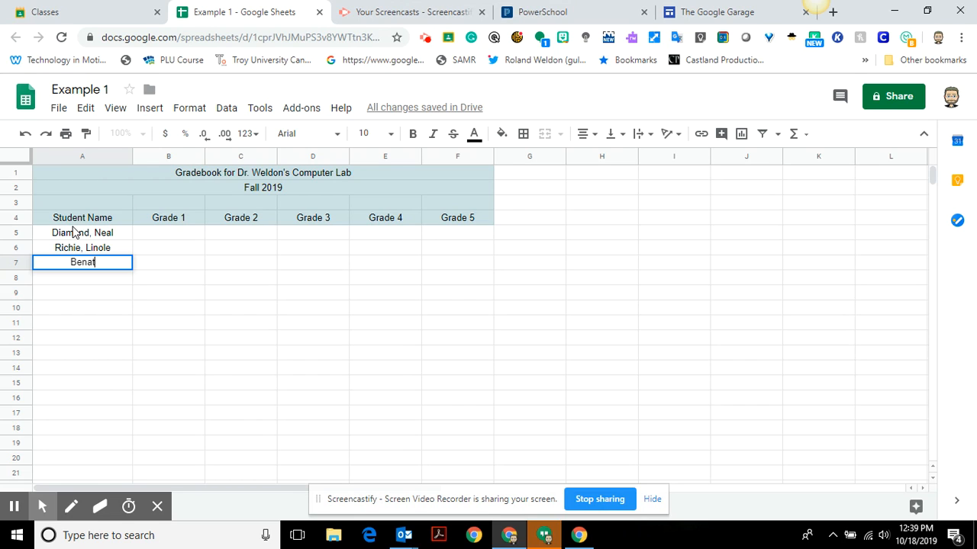
{"action": "type", "text": "or, Pat"}
{"action": "key", "text": "Return"}
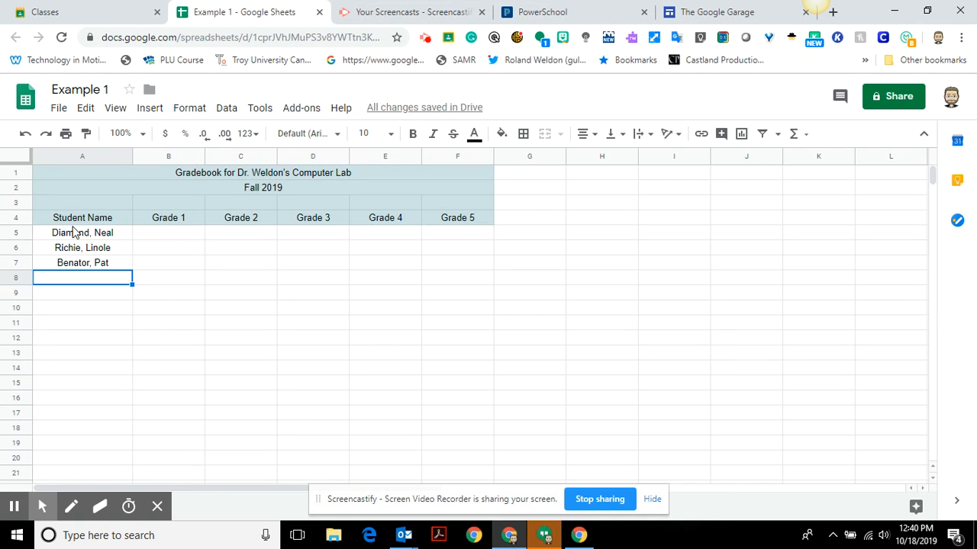
Enter "Hagar, Sammie" in A8 and "John, Elton" in A9 to complete the student list.
{"action": "type", "text": "Hagar, Sammie"}
{"action": "key", "text": "Return"}
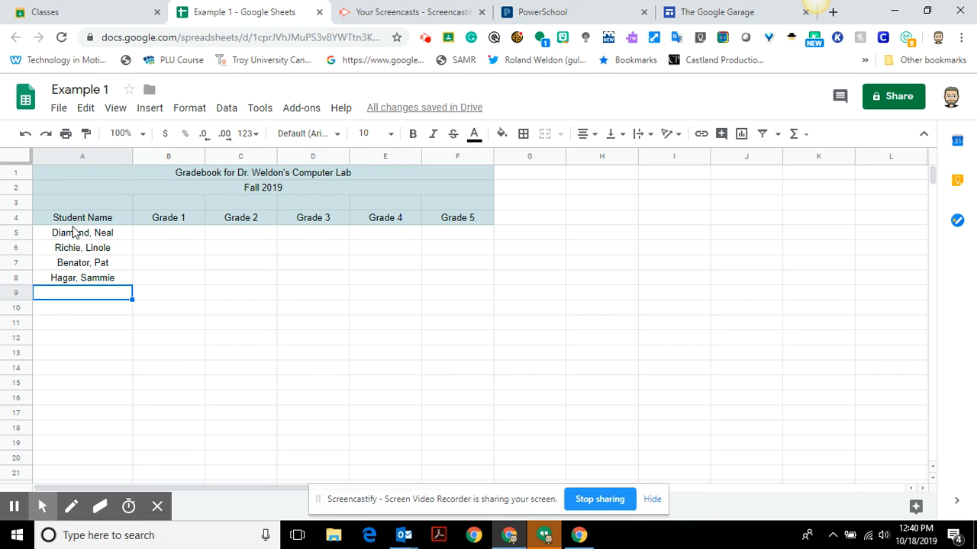
{"action": "type", "text": "John, Elton"}
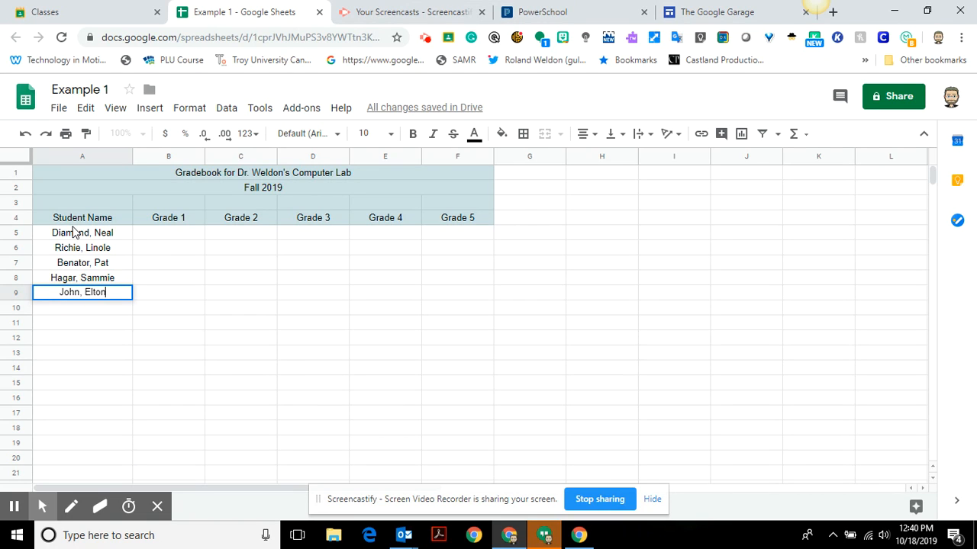
{"action": "left_click", "coordinate": [99, 344]}
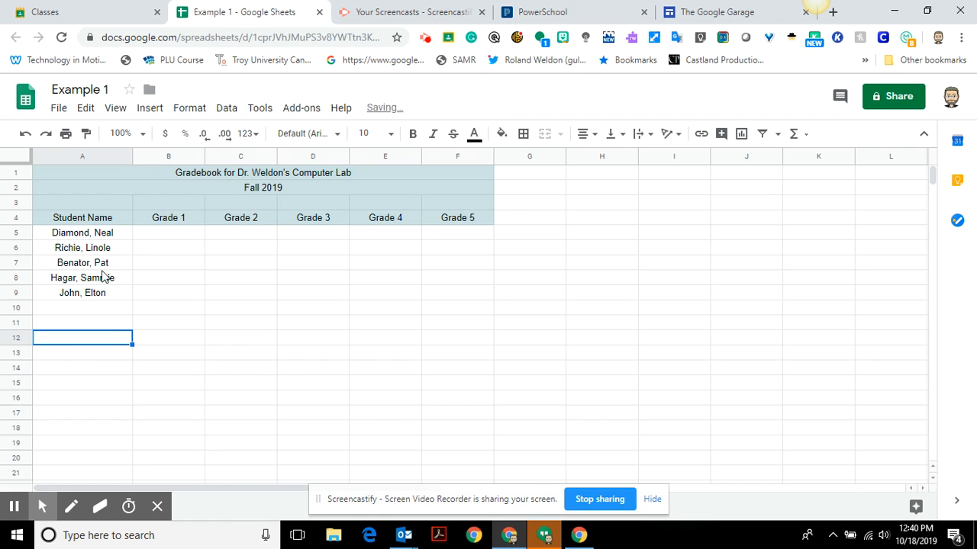
{"action": "left_click", "coordinate": [84, 236]}
{"action": "left_click", "coordinate": [77, 252]}
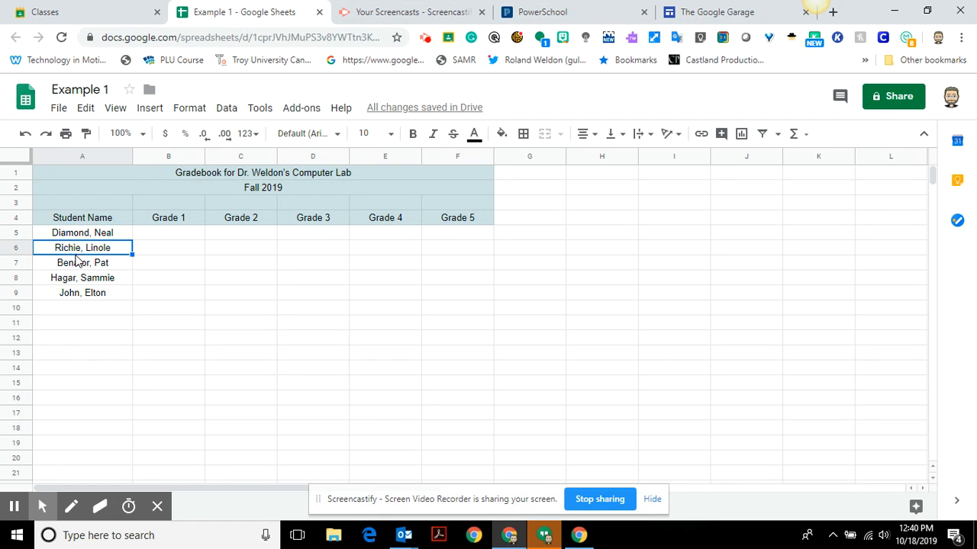
{"action": "left_click", "coordinate": [77, 267]}
{"action": "left_click", "coordinate": [70, 281]}
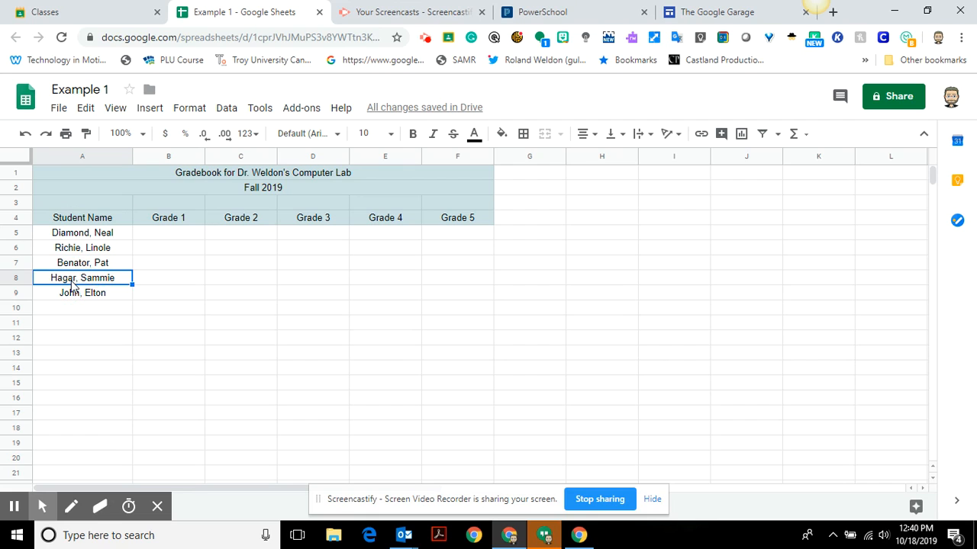
{"action": "left_click", "coordinate": [71, 293]}
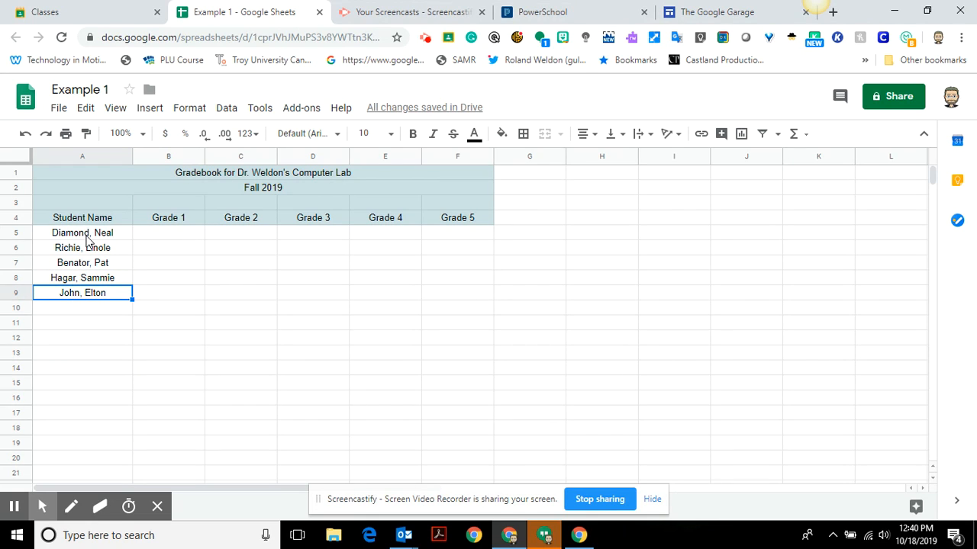
Try sorting the student names in A5:A9 by column A from A to Z, and undo the sort.
{"action": "left_click_drag", "start_coordinate": [53, 232], "coordinate": [86, 298]}
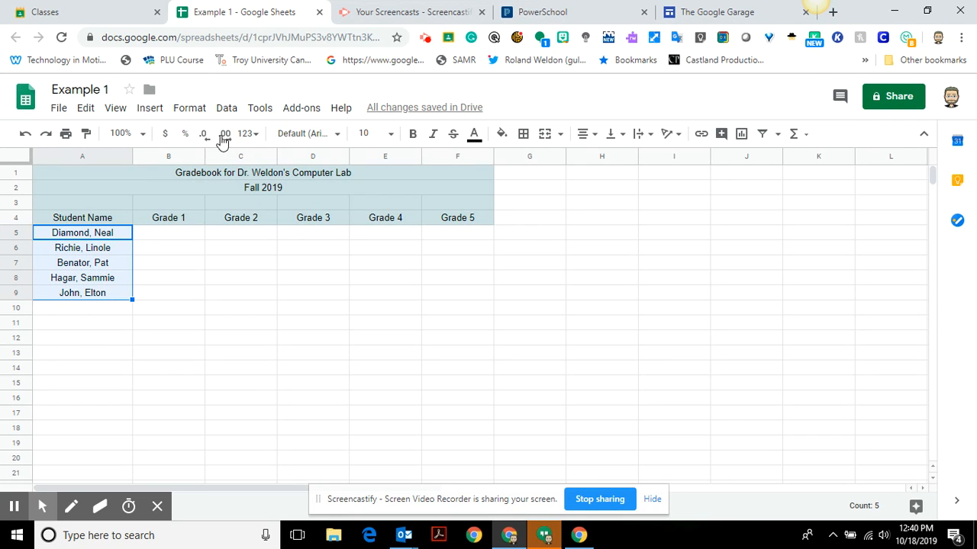
{"action": "left_click", "coordinate": [227, 109]}
{"action": "mouse_move", "coordinate": [258, 110]}
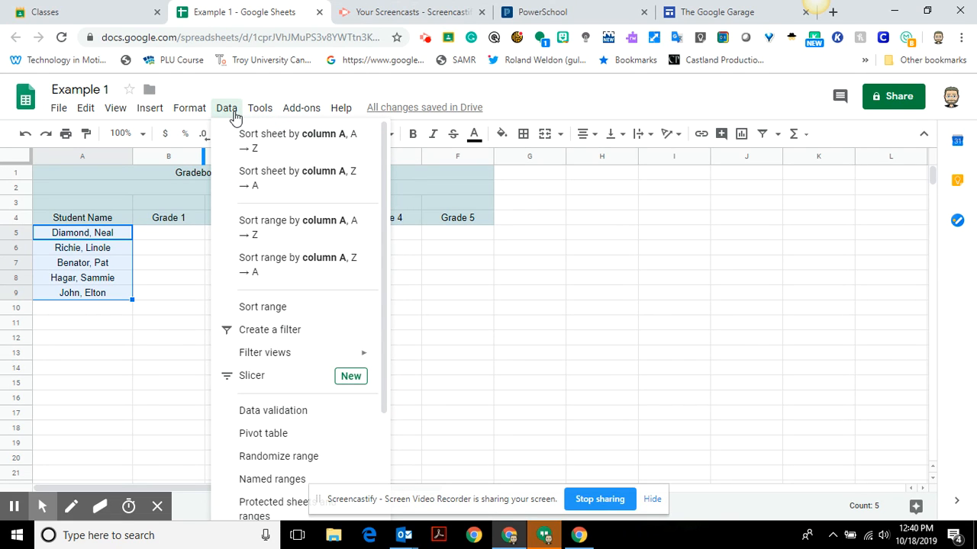
{"action": "left_click", "coordinate": [259, 228]}
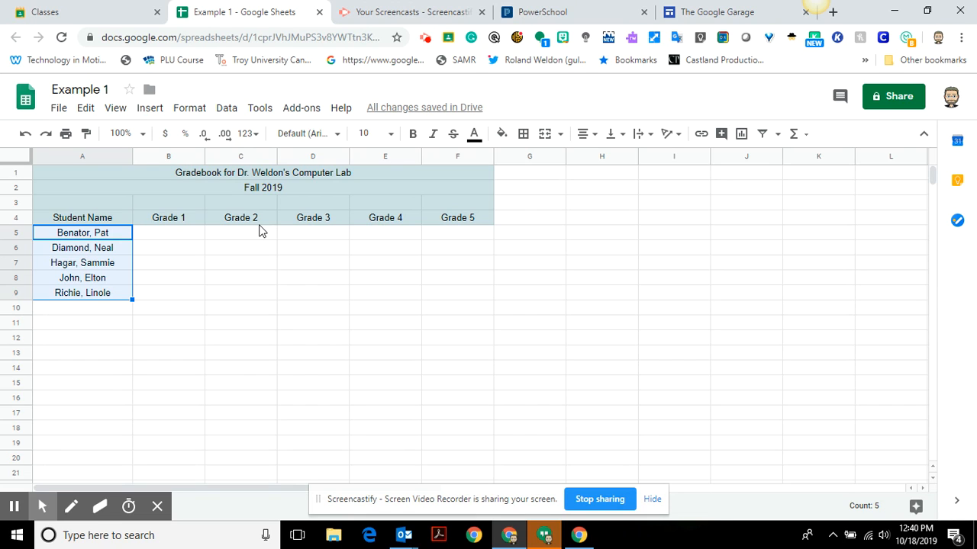
{"action": "left_click", "coordinate": [26, 135]}
{"action": "left_click", "coordinate": [246, 280]}
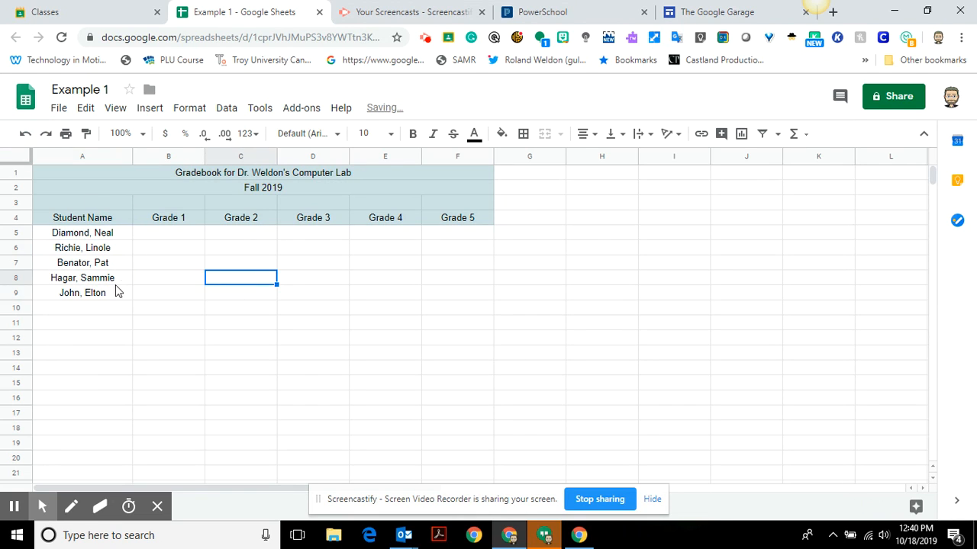
Sort only the range of student names A5:A9 by column A in A to Z order.
{"action": "left_click_drag", "start_coordinate": [103, 294], "coordinate": [96, 241]}
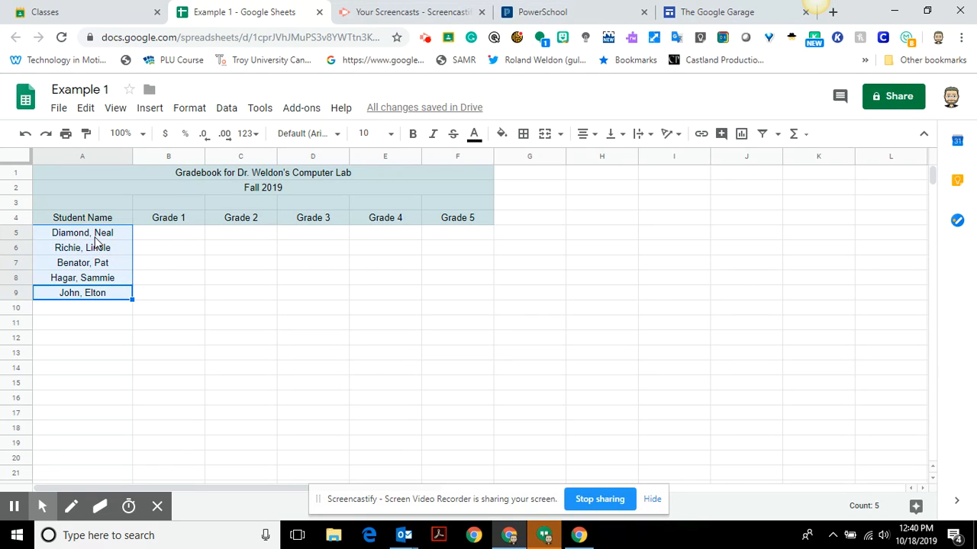
{"action": "left_click", "coordinate": [227, 107]}
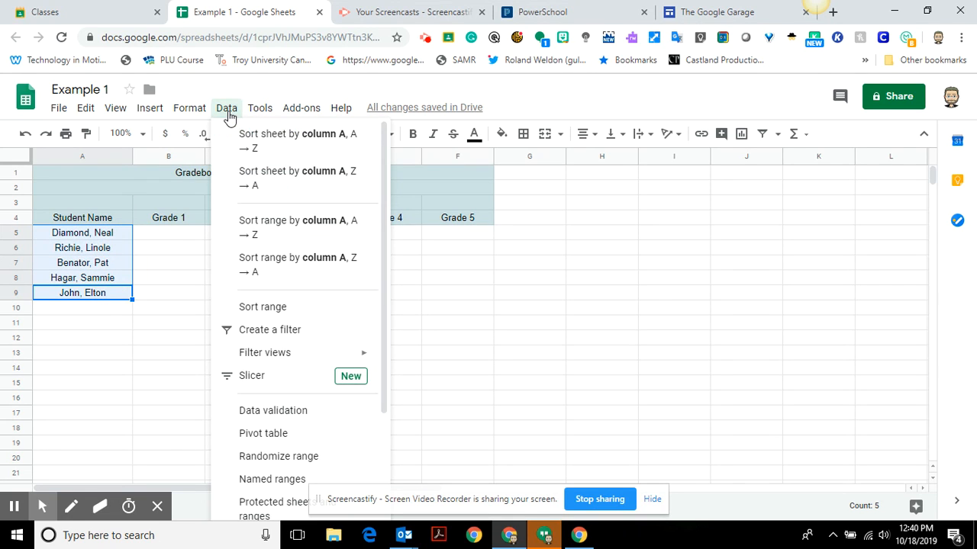
{"action": "left_click", "coordinate": [278, 234]}
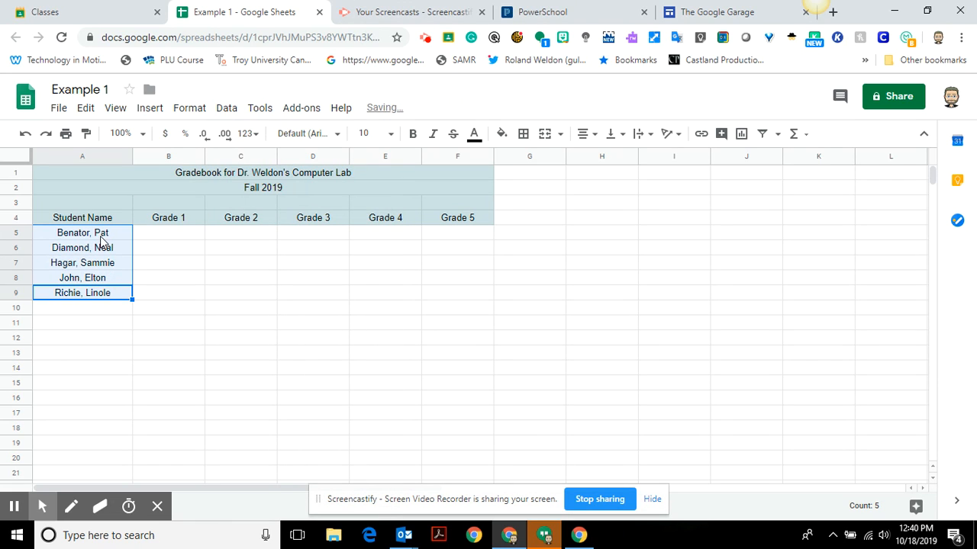
{"action": "left_click", "coordinate": [93, 322]}
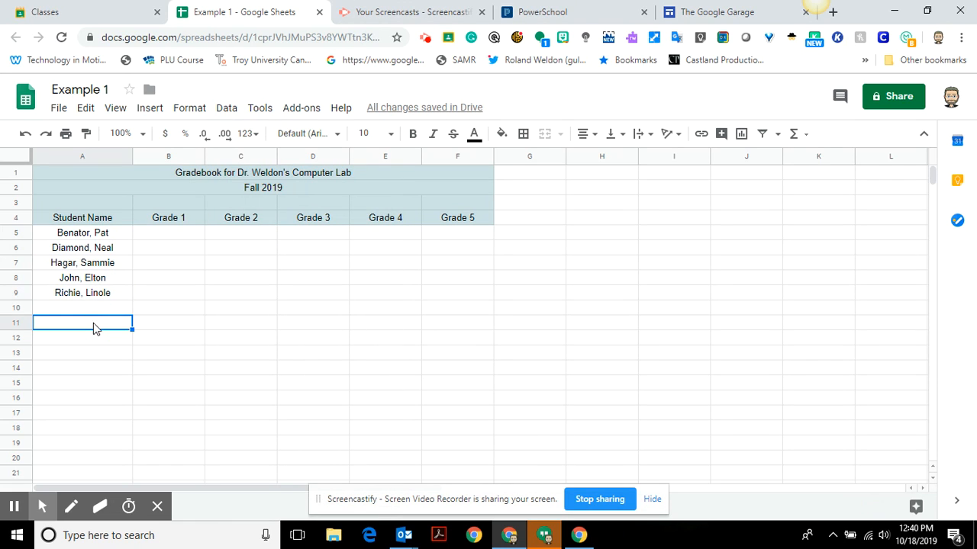
Enter the Grade 1 scores 92, 90, 88, 78 and 98 in cells B5 to B9.
{"action": "left_click", "coordinate": [174, 233]}
{"action": "type", "text": "92"}
{"action": "key", "text": "Return"}
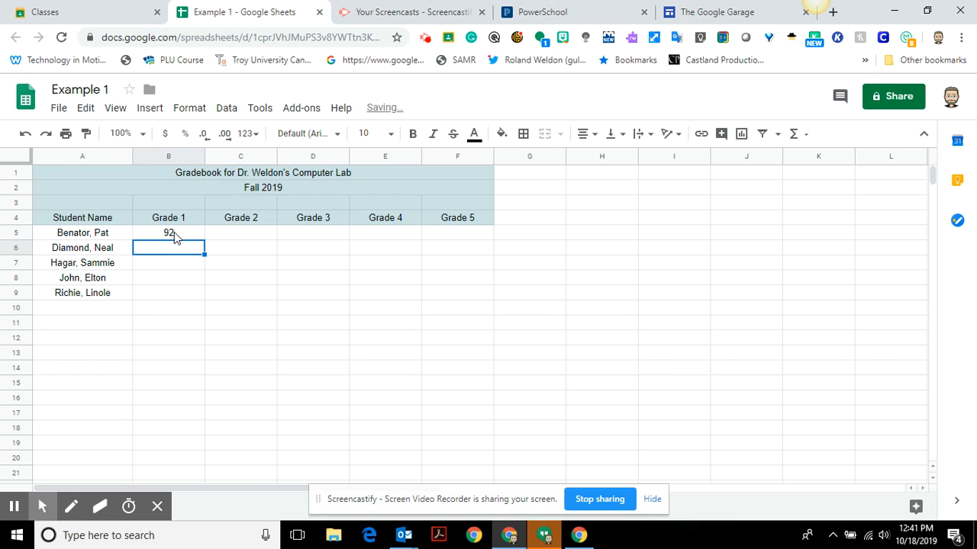
{"action": "type", "text": "90"}
{"action": "key", "text": "Return"}
{"action": "type", "text": "88"}
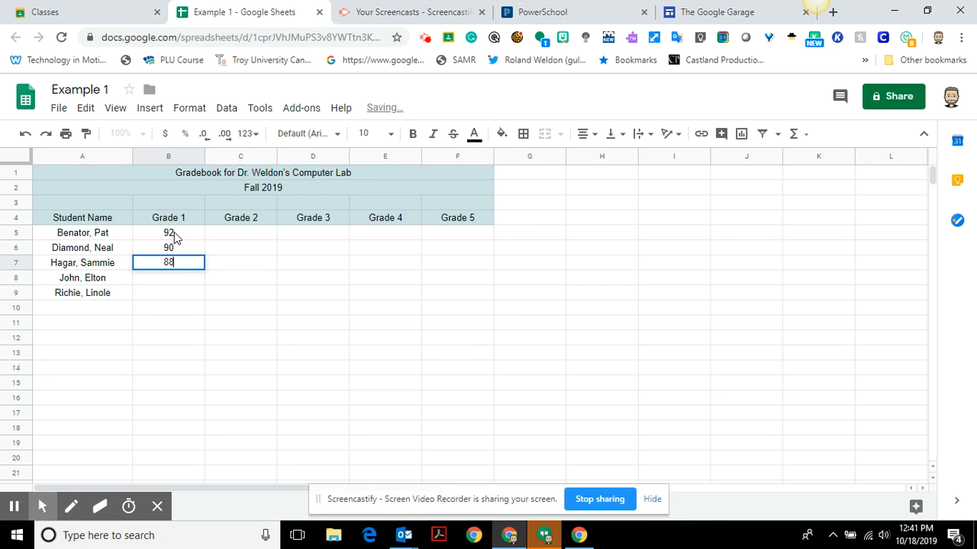
{"action": "key", "text": "Return"}
{"action": "type", "text": "78"}
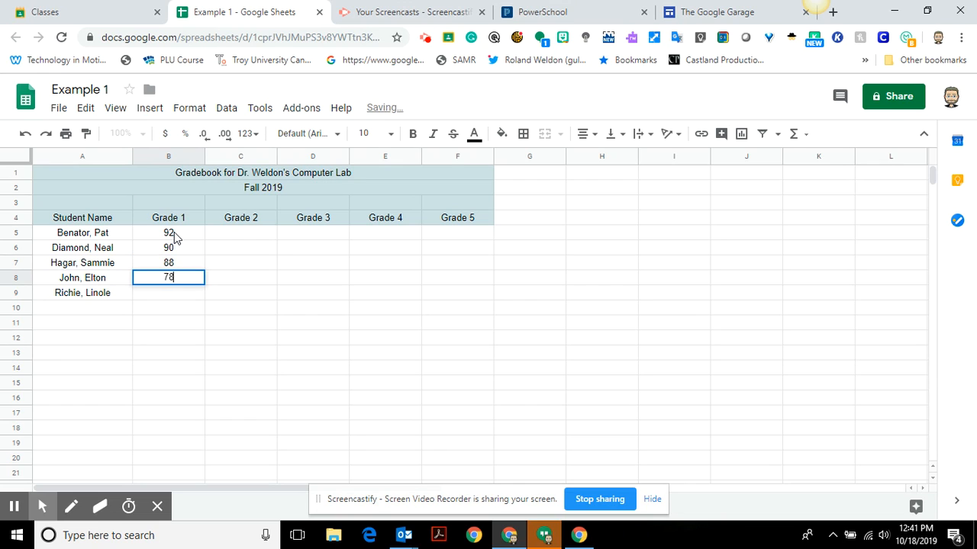
{"action": "key", "text": "Return"}
{"action": "type", "text": "98"}
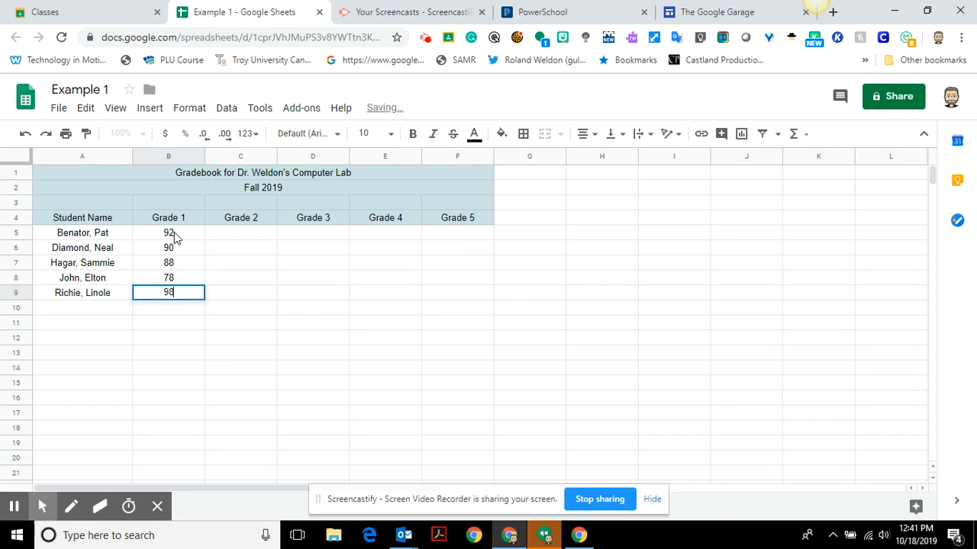
Enter the Grade 2 scores 90, 90, 90, 85 and 85 in cells C5 to C9, leaving C10 empty.
{"action": "left_click", "coordinate": [230, 239]}
{"action": "type", "text": "90"}
{"action": "key", "text": "Return"}
{"action": "type", "text": "90"}
{"action": "key", "text": "Return"}
{"action": "type", "text": "90"}
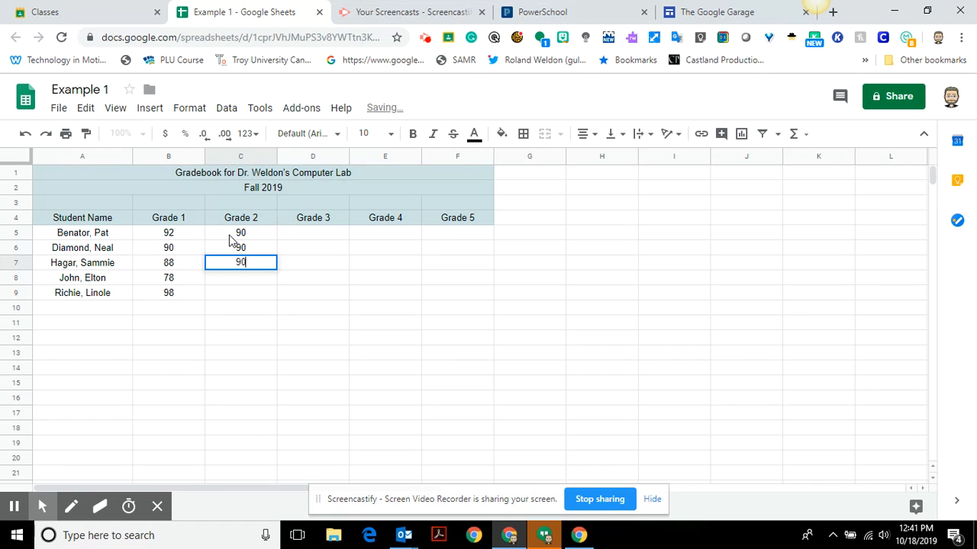
{"action": "key", "text": "Return"}
{"action": "type", "text": "85"}
{"action": "key", "text": "Return"}
{"action": "type", "text": "85"}
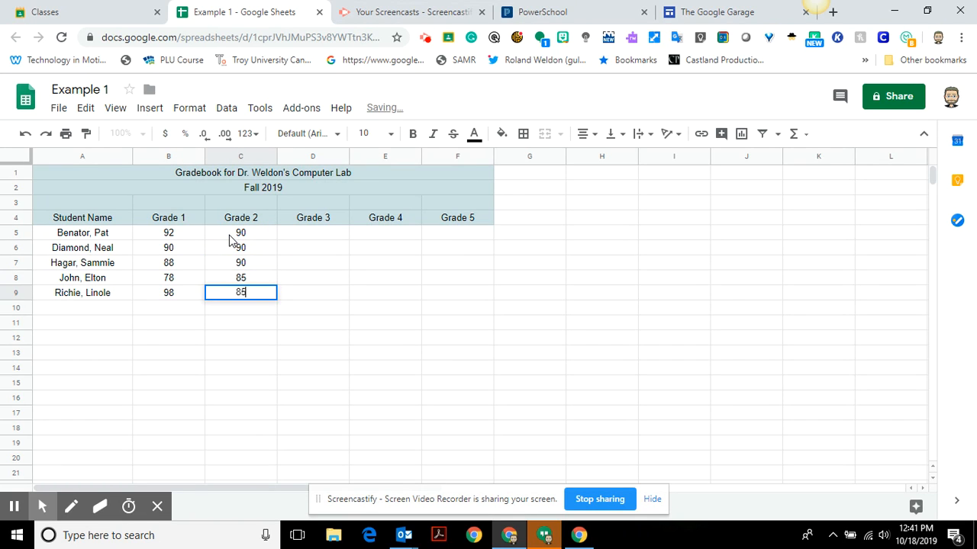
{"action": "key", "text": "Return"}
{"action": "type", "text": "90"}
{"action": "key", "text": "BackSpace"}
{"action": "key", "text": "BackSpace"}
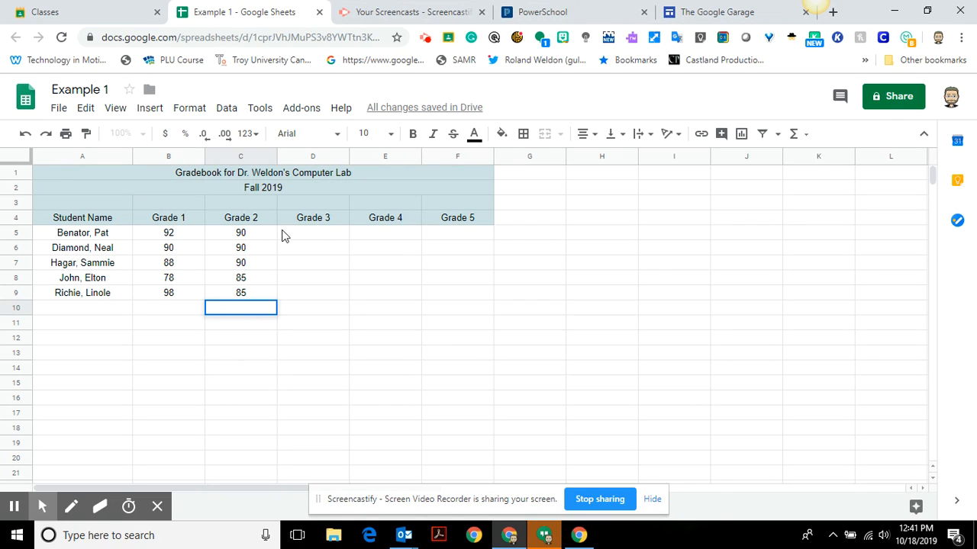
Enter the Grade 3 scores 85, 80, 85, 80 and 80 in cells D5 to D9.
{"action": "left_click", "coordinate": [303, 236]}
{"action": "type", "text": "85"}
{"action": "key", "text": "Return"}
{"action": "type", "text": "80"}
{"action": "key", "text": "Return"}
{"action": "type", "text": "85"}
{"action": "key", "text": "Return"}
{"action": "type", "text": "80"}
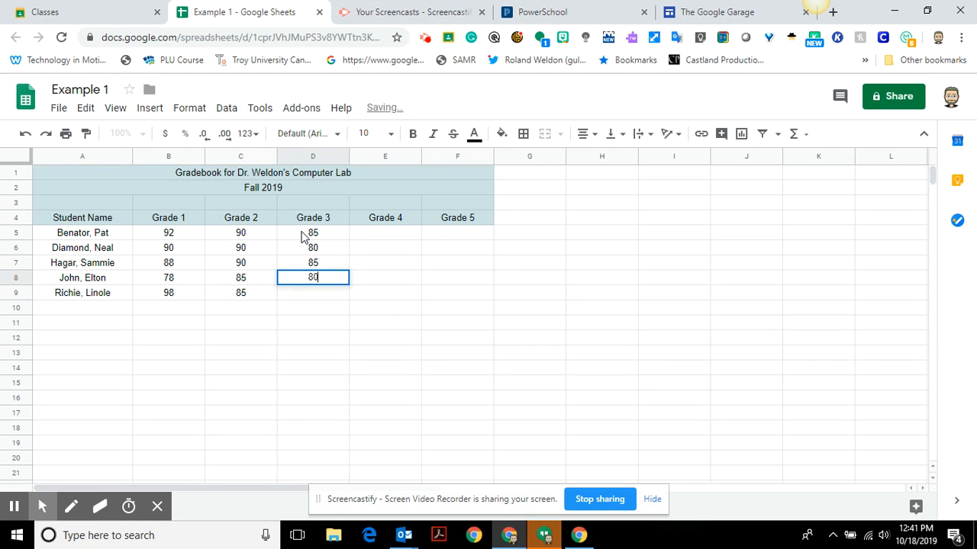
{"action": "key", "text": "Return"}
{"action": "type", "text": "80"}
{"action": "key", "text": "Return"}
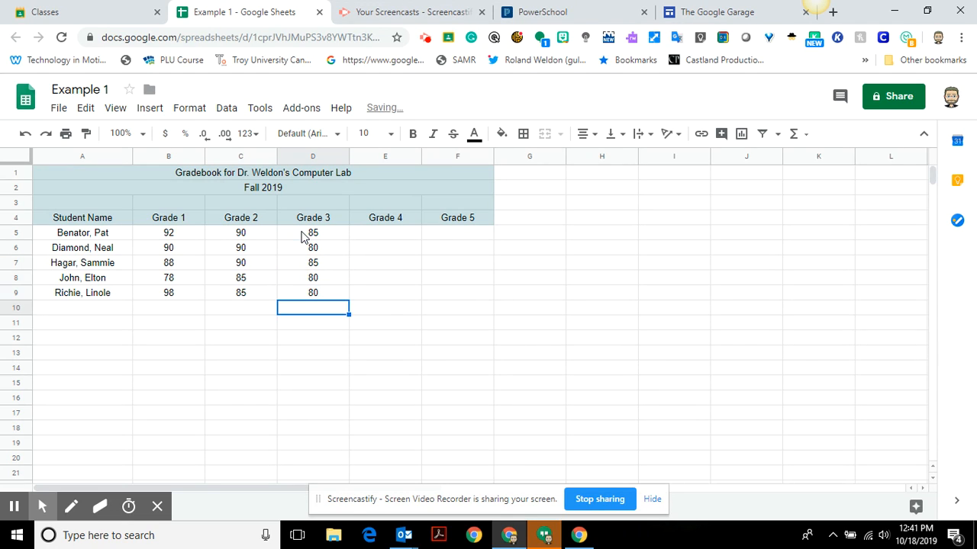
Enter the Grade 4 score 90 in cell E5 and fill it down through E9.
{"action": "left_click", "coordinate": [382, 240]}
{"action": "type", "text": "90"}
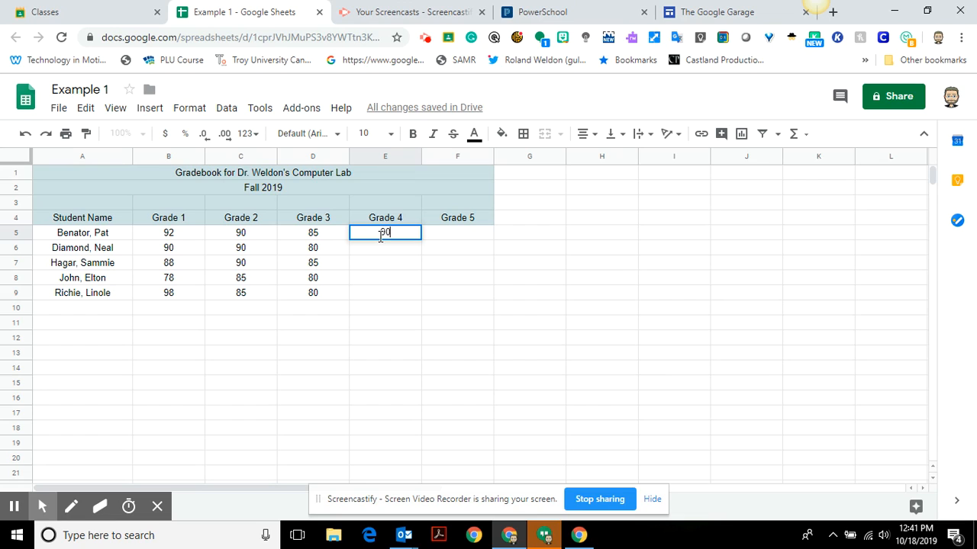
{"action": "left_click", "coordinate": [394, 267]}
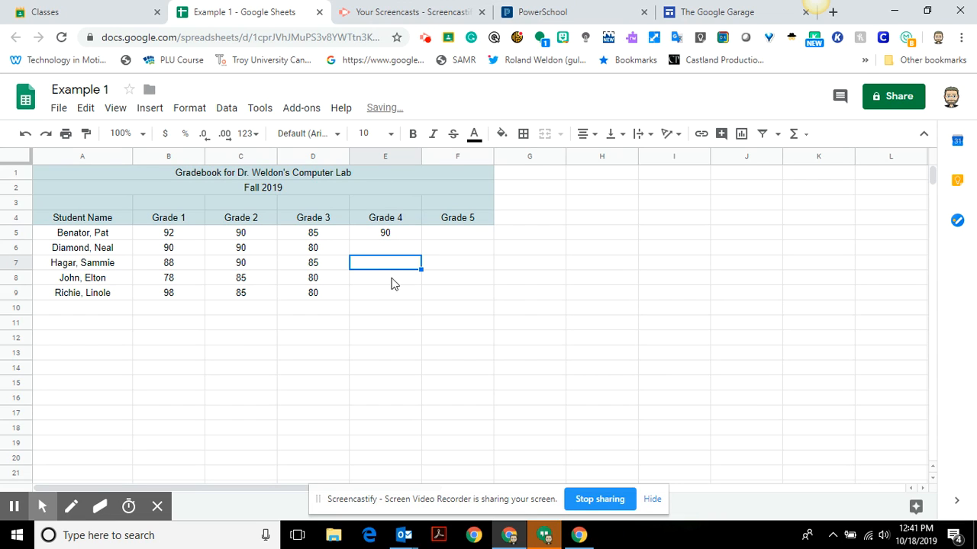
{"action": "left_click", "coordinate": [385, 235]}
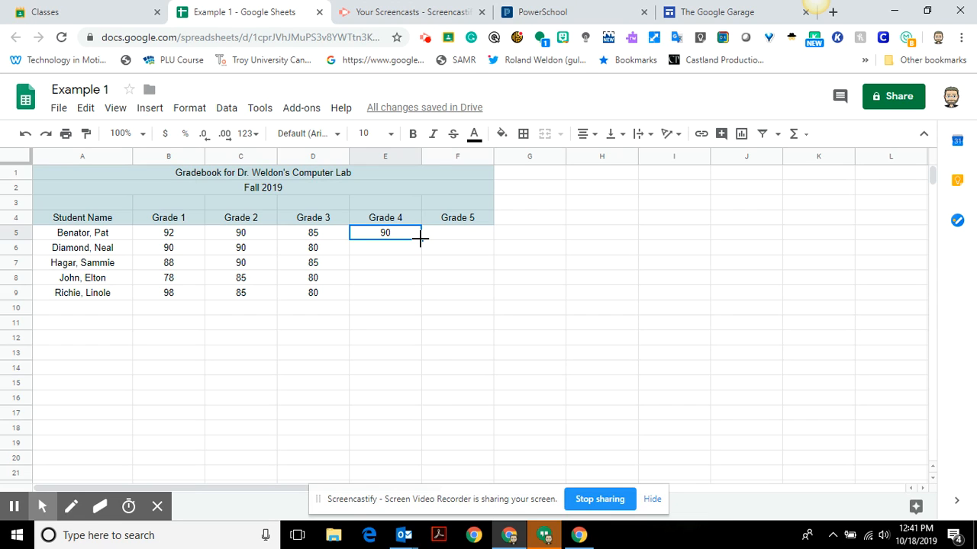
{"action": "left_click_drag", "start_coordinate": [420, 239], "coordinate": [418, 289]}
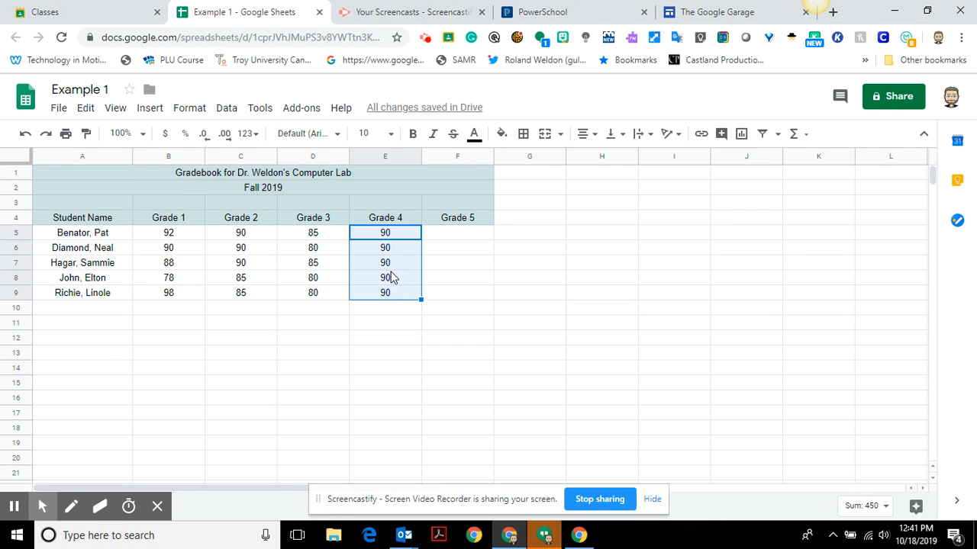
Change the last student's Grade 4 score in cell E9 to 95.
{"action": "left_click", "coordinate": [390, 295]}
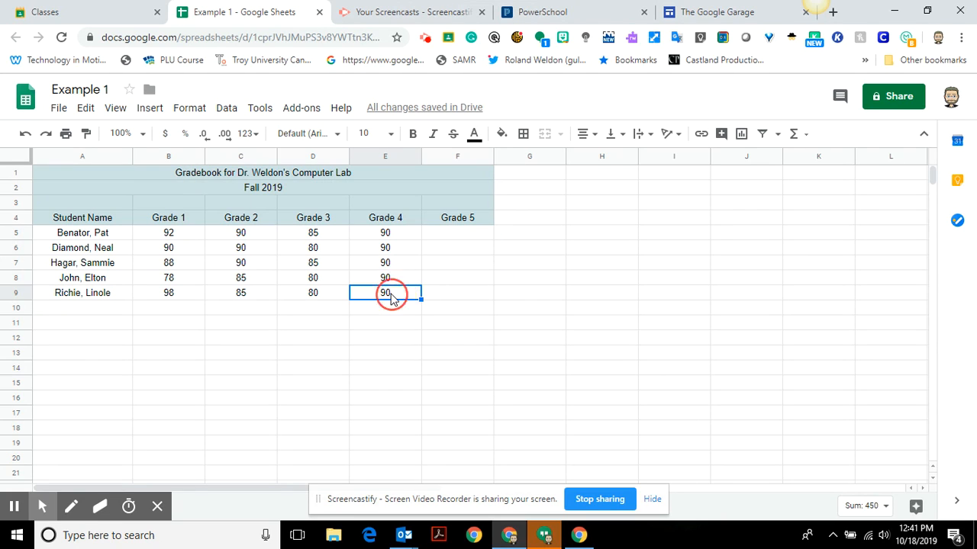
{"action": "type", "text": "95"}
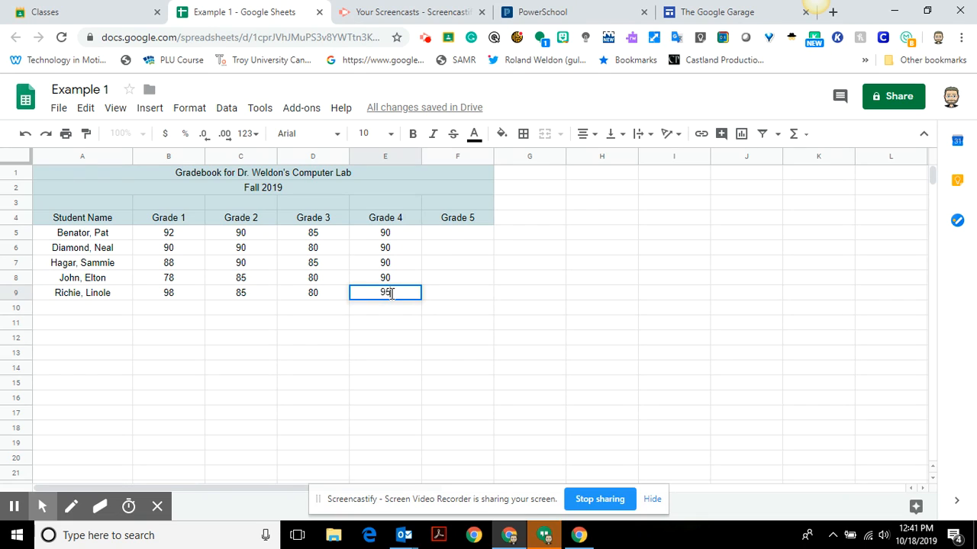
{"action": "left_click", "coordinate": [448, 321]}
Enter the Grade 5 scores 100, 90, 95, 90 and 95 in cells F5 to F9.
{"action": "left_click", "coordinate": [447, 236]}
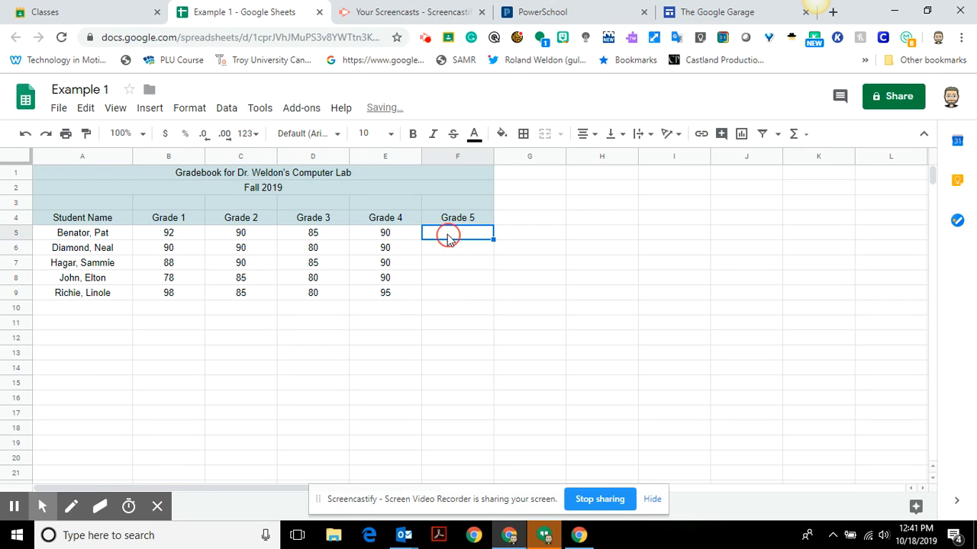
{"action": "type", "text": "100"}
{"action": "key", "text": "Return"}
{"action": "type", "text": "90"}
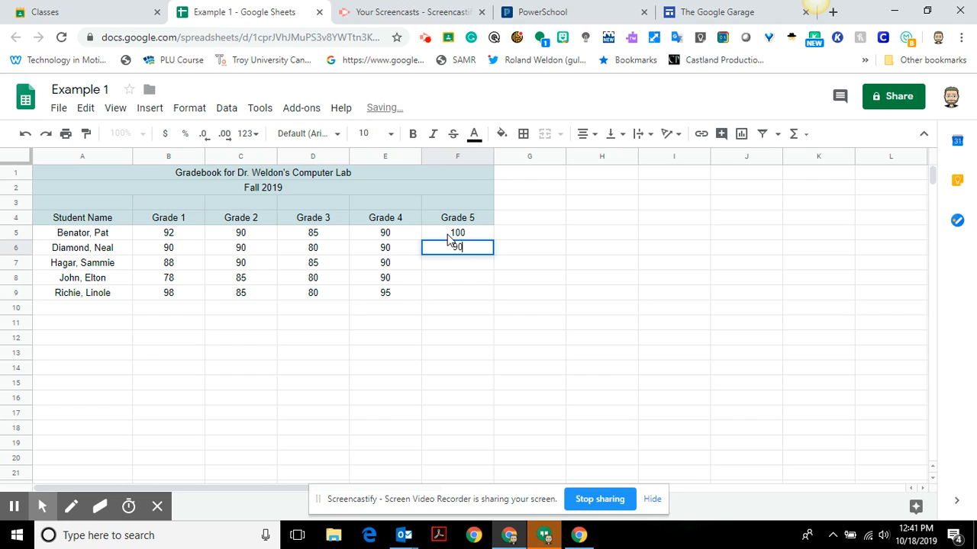
{"action": "key", "text": "Return"}
{"action": "type", "text": "95"}
{"action": "key", "text": "Return"}
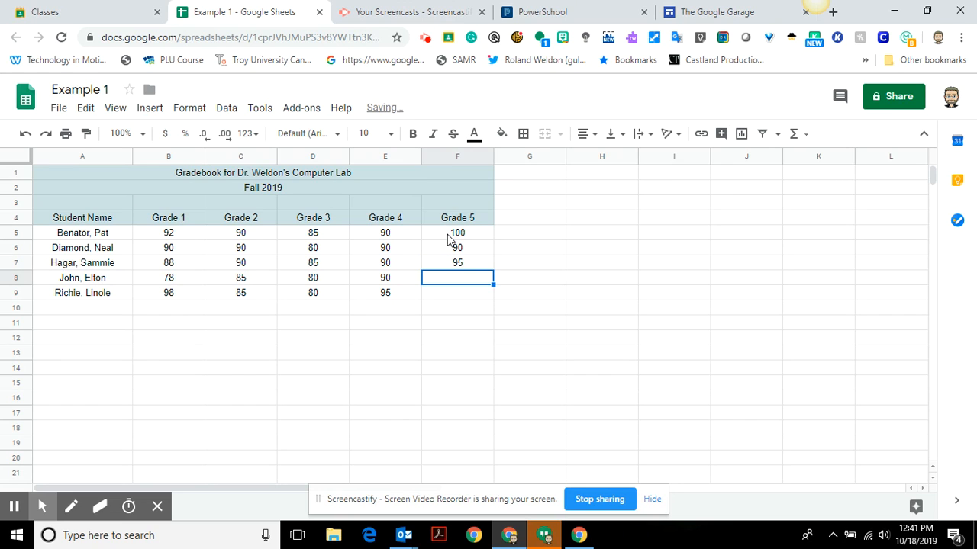
{"action": "type", "text": "90"}
{"action": "key", "text": "Return"}
{"action": "type", "text": "956"}
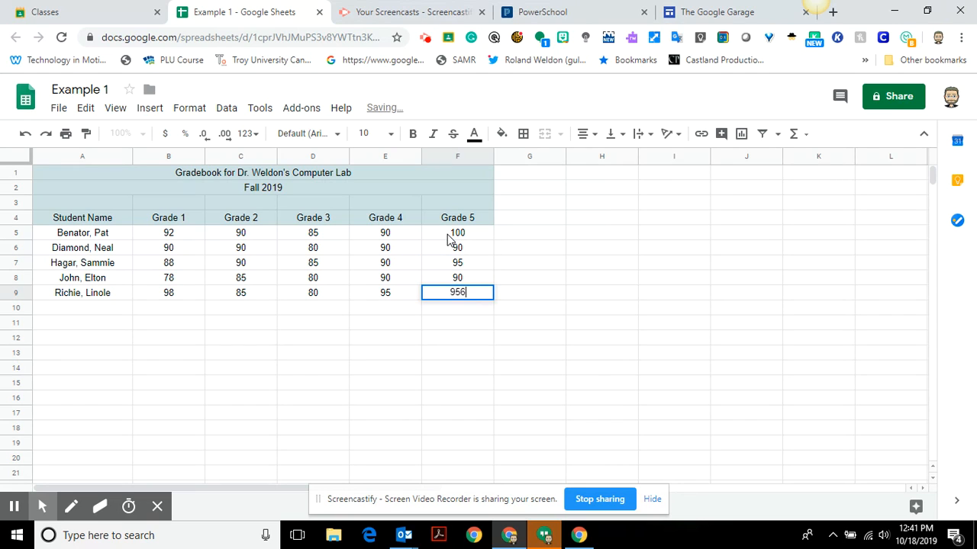
{"action": "key", "text": "BackSpace"}
{"action": "left_click", "coordinate": [410, 347]}
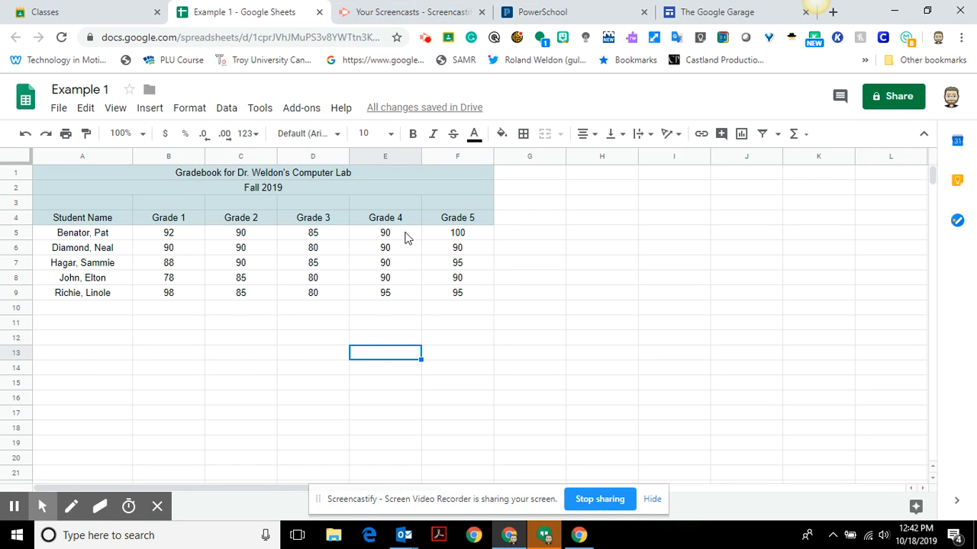
Add the column heading "Averages" in cell G4, beside Grade 5.
{"action": "left_click", "coordinate": [536, 221]}
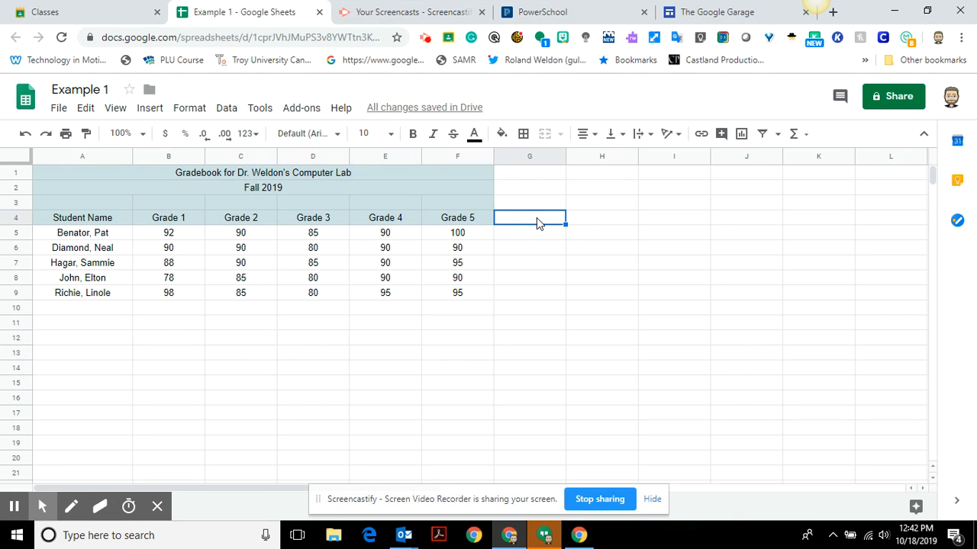
{"action": "type", "text": "Averages"}
{"action": "left_click", "coordinate": [535, 276]}
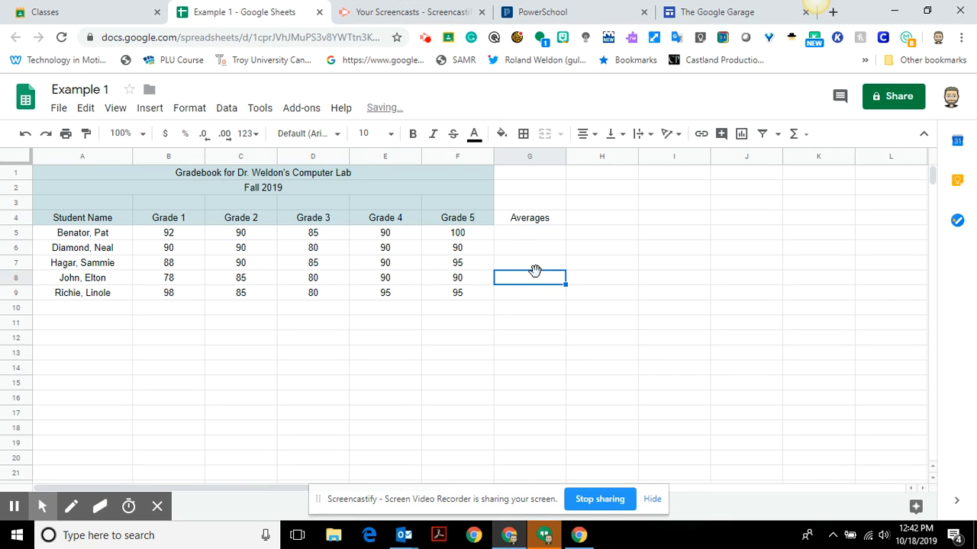
{"action": "left_click", "coordinate": [519, 238]}
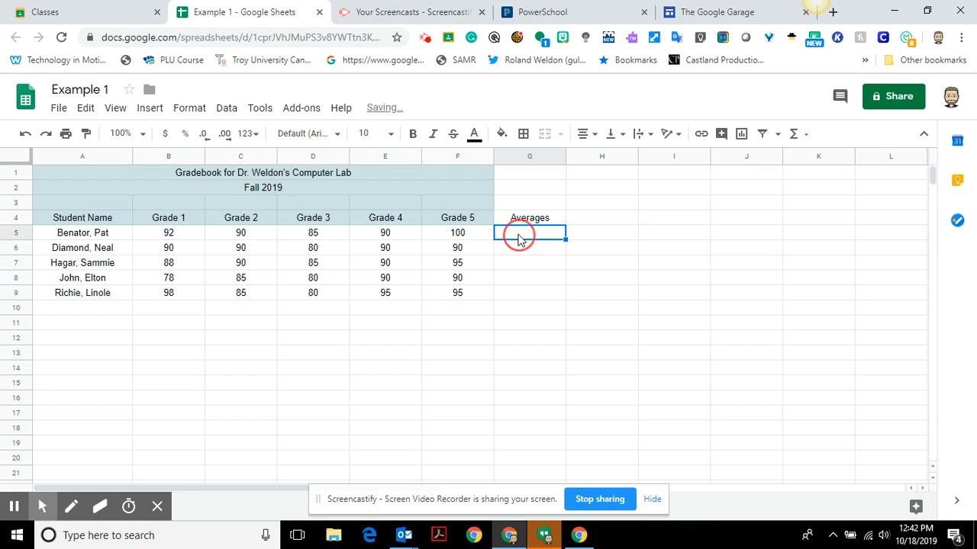
Add the row label "Assign. Average" in cell A11, below the student names.
{"action": "left_click", "coordinate": [90, 327]}
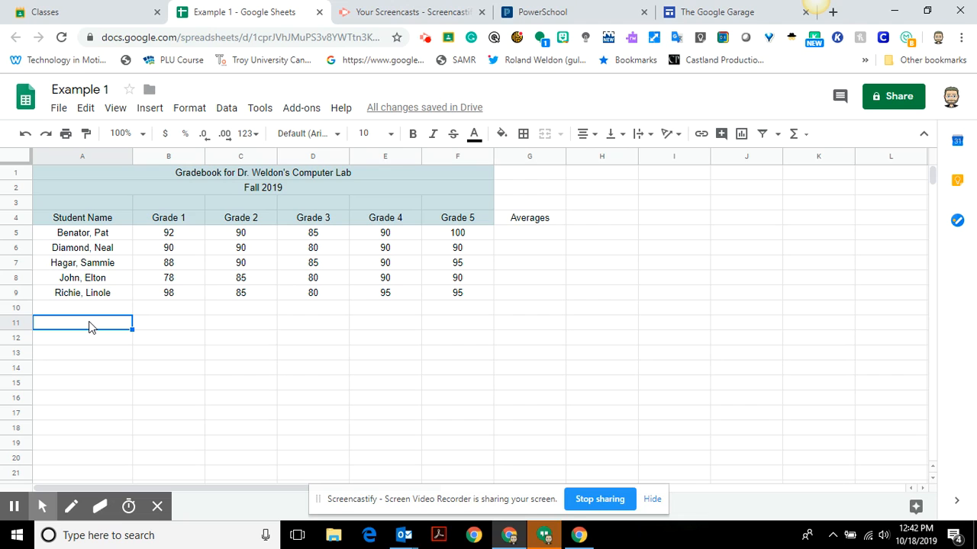
{"action": "double_click", "coordinate": [89, 326]}
{"action": "type", "text": "Assign. Average"}
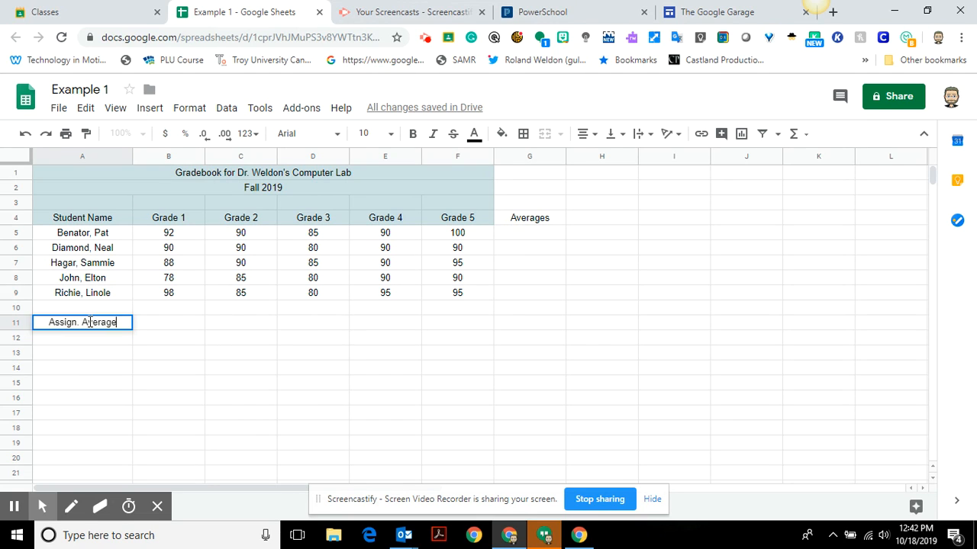
{"action": "left_click", "coordinate": [162, 325]}
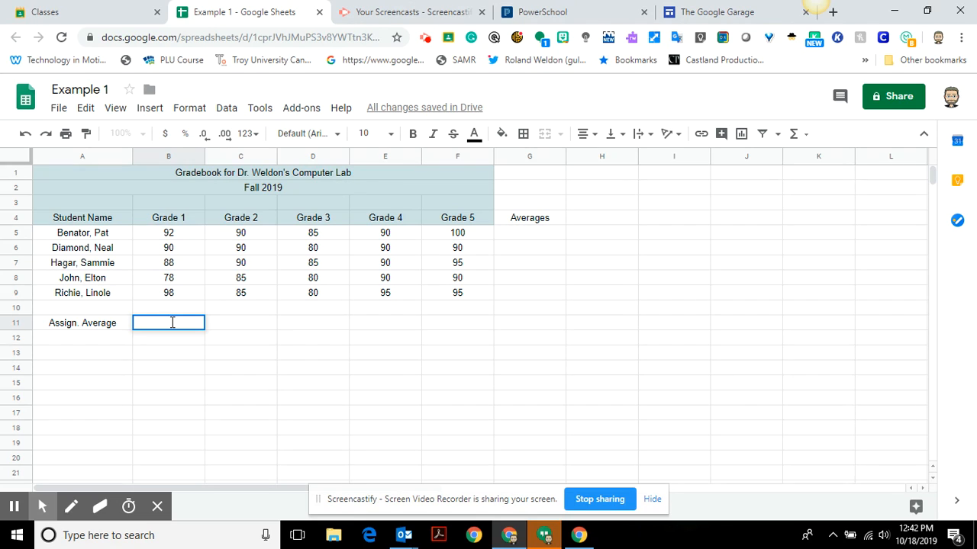
{"action": "left_click", "coordinate": [539, 234]}
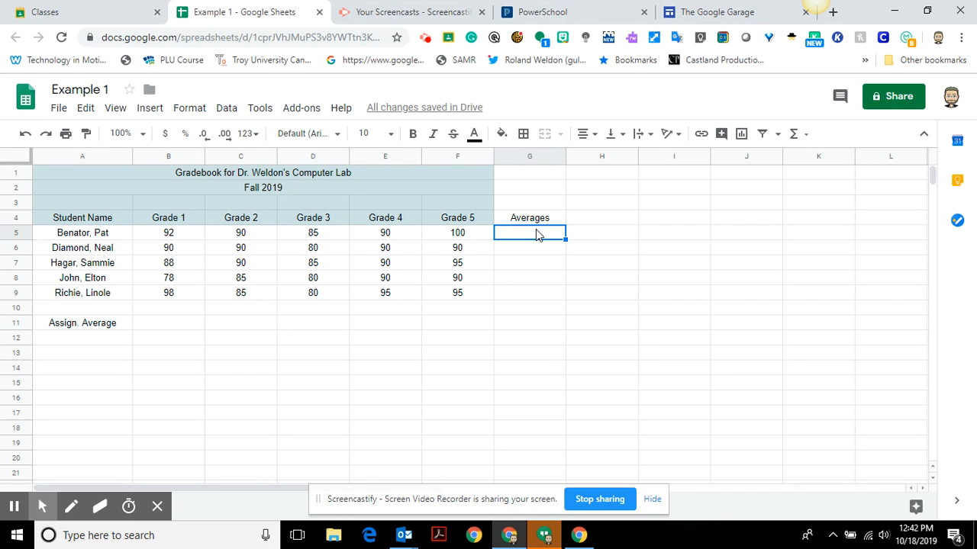
Add the comment "This will have their individual averages." to the Averages heading in cell G4.
{"action": "left_click", "coordinate": [533, 220]}
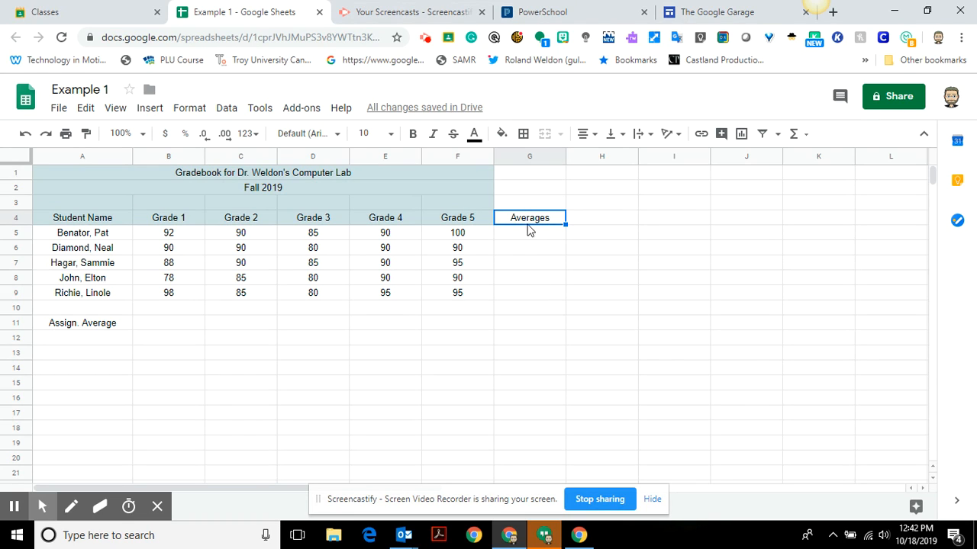
{"action": "left_click", "coordinate": [147, 111]}
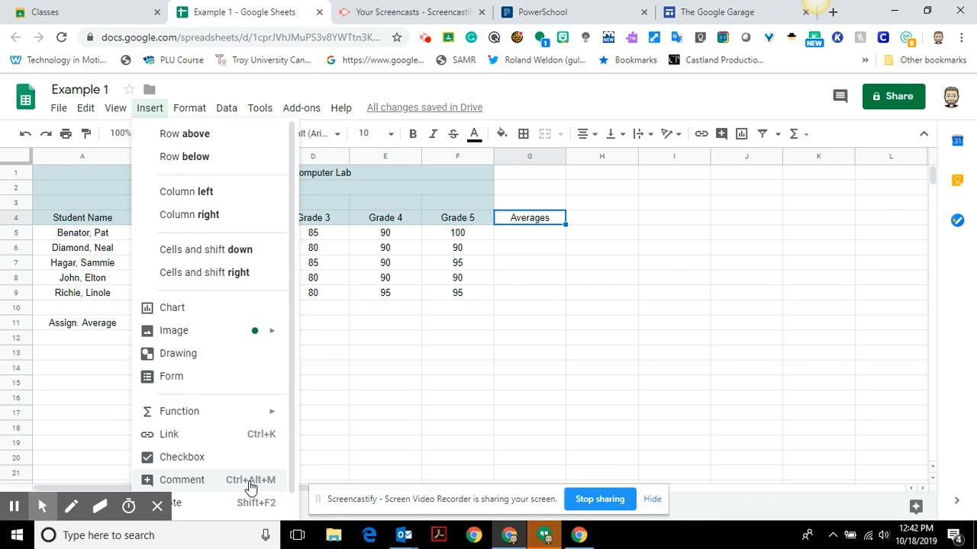
{"action": "left_click", "coordinate": [190, 485]}
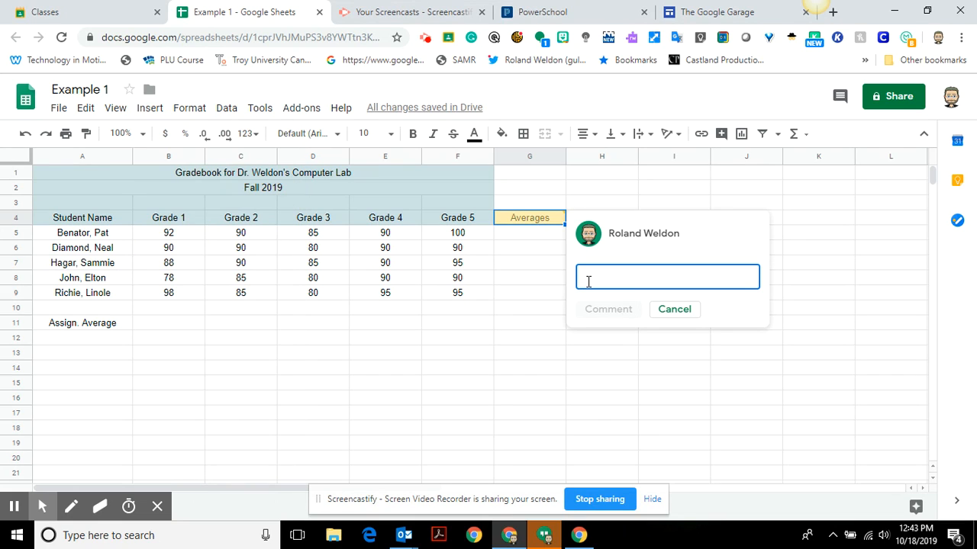
{"action": "type", "text": "This "}
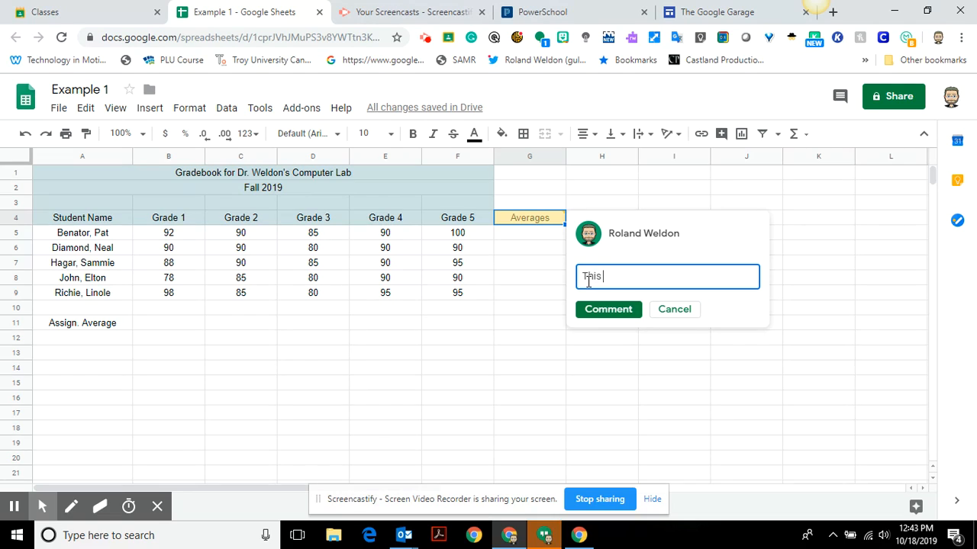
{"action": "type", "text": "will have their individual av"}
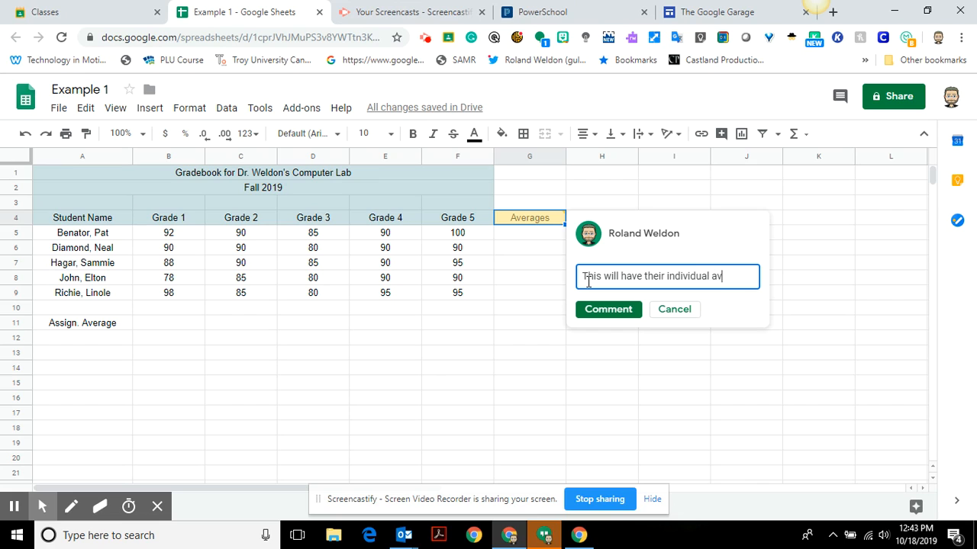
{"action": "type", "text": "erages."}
{"action": "left_click", "coordinate": [606, 334]}
{"action": "left_click", "coordinate": [605, 333]}
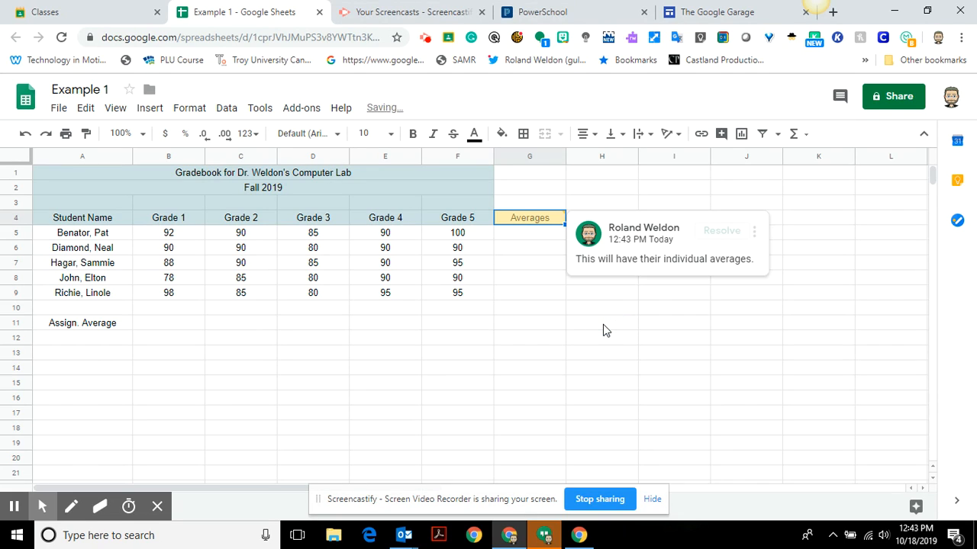
{"action": "left_click", "coordinate": [478, 392]}
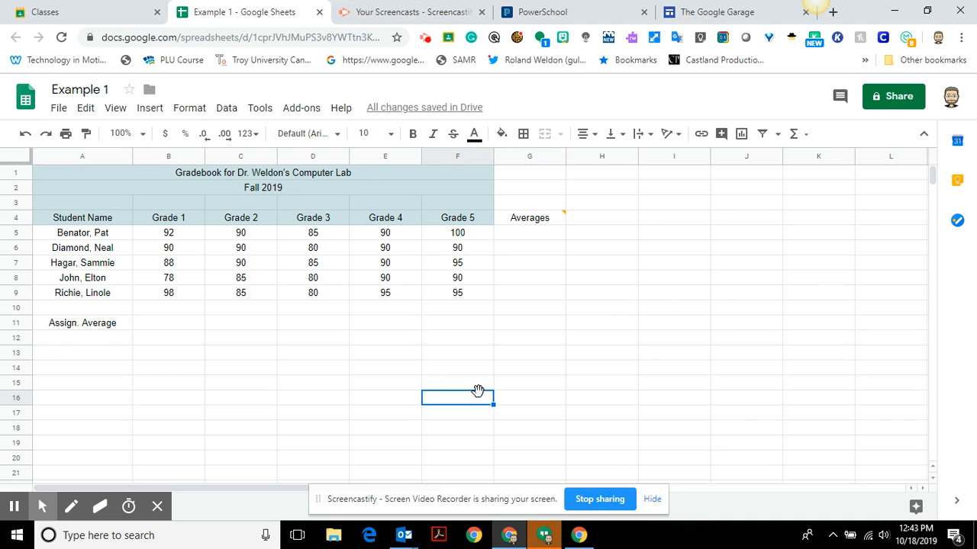
Open the comment on the Averages heading, check its editing options and close it without changing the text.
{"action": "mouse_move", "coordinate": [562, 218]}
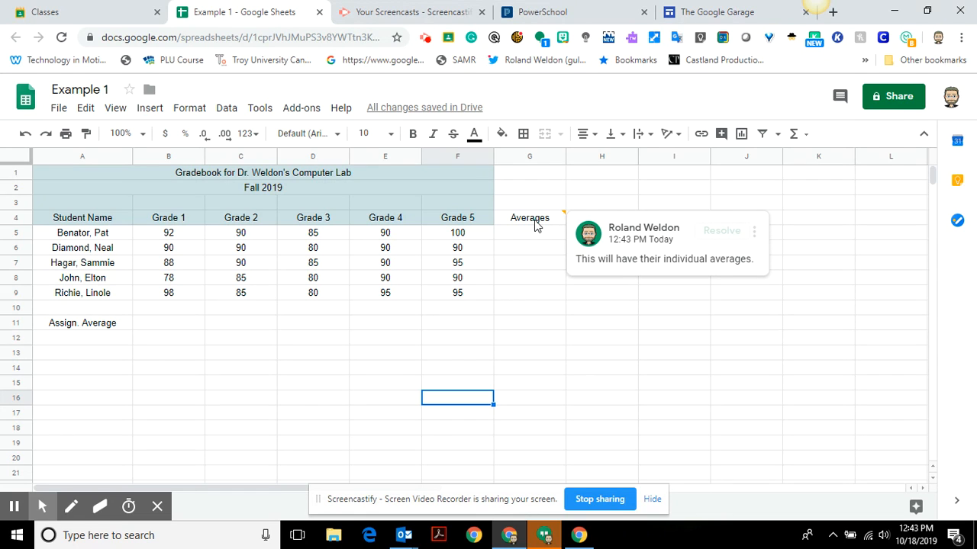
{"action": "left_click", "coordinate": [608, 260]}
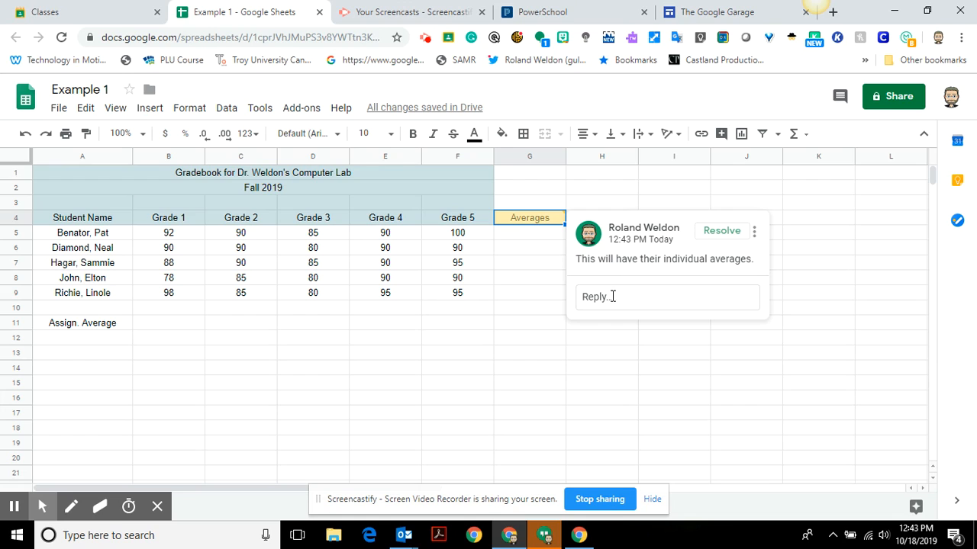
{"action": "left_click", "coordinate": [755, 234]}
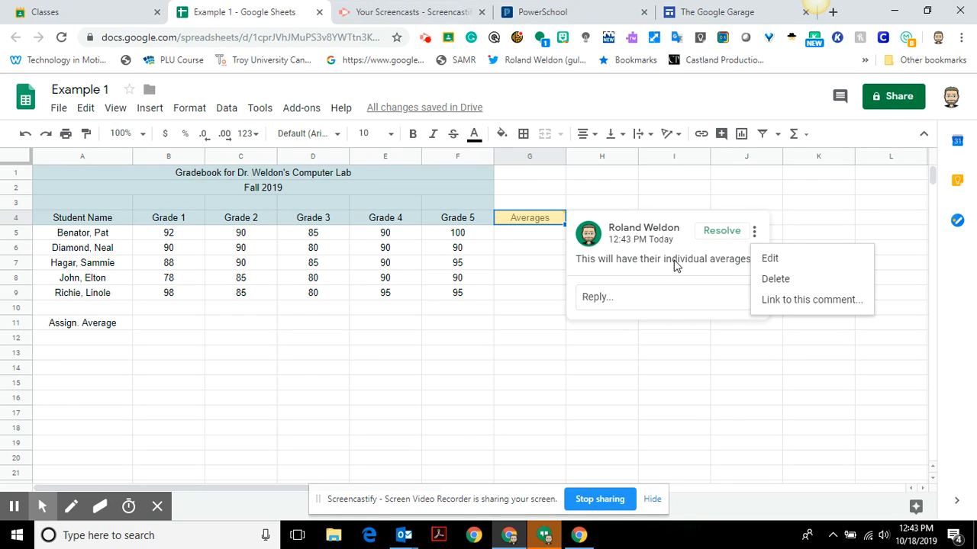
{"action": "left_click", "coordinate": [798, 261]}
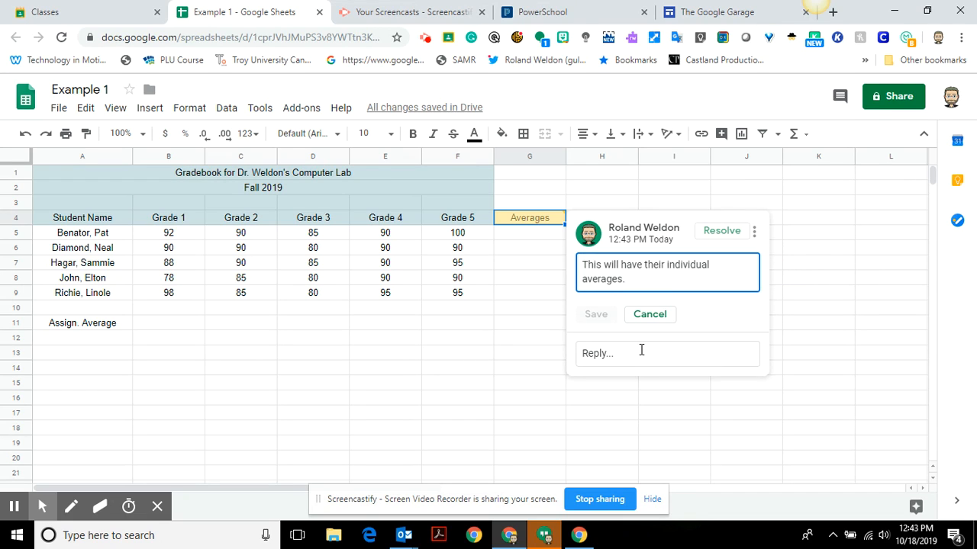
{"action": "left_click", "coordinate": [821, 279]}
Calculate the first student's average in cell G5 with the AVERAGE function over B5:F5.
{"action": "mouse_move", "coordinate": [517, 223]}
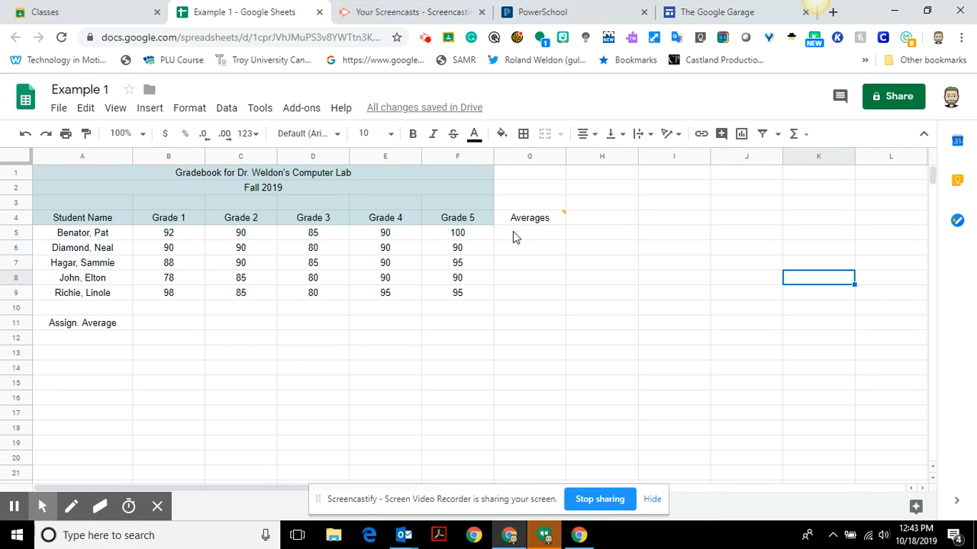
{"action": "left_click", "coordinate": [512, 236]}
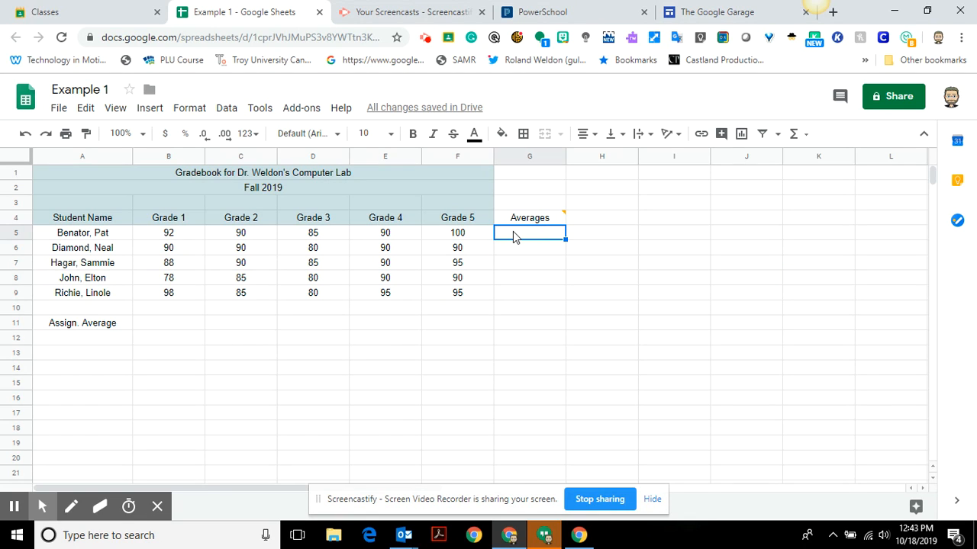
{"action": "left_click_drag", "start_coordinate": [181, 236], "coordinate": [458, 235]}
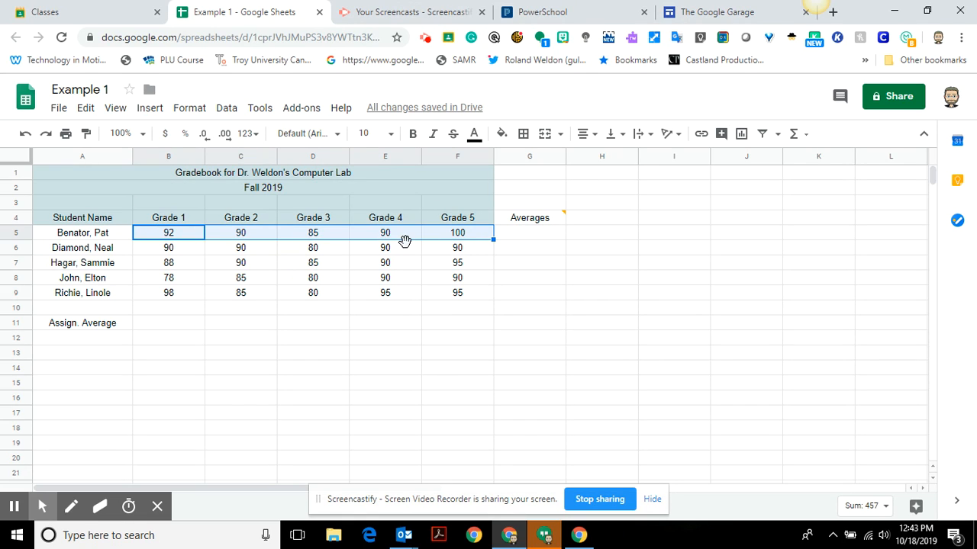
{"action": "left_click", "coordinate": [519, 238]}
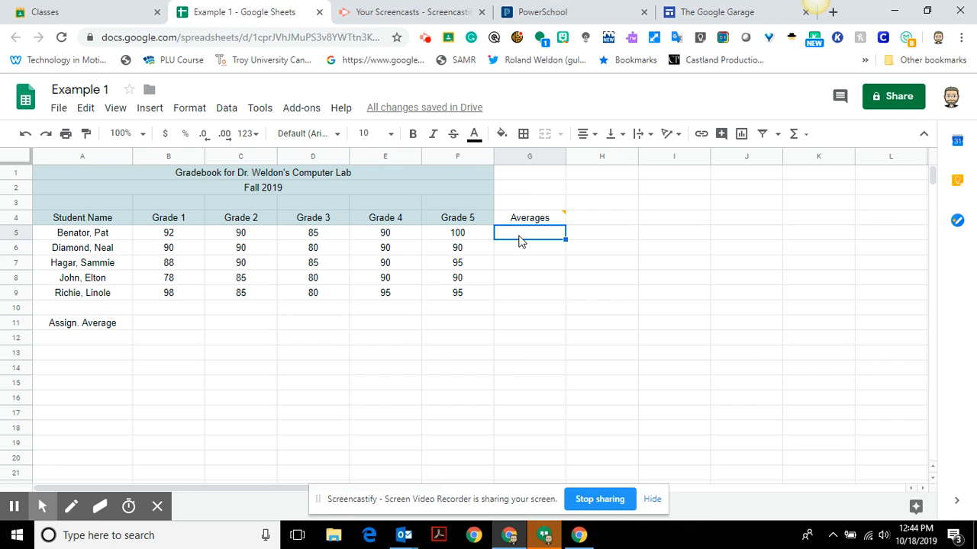
{"action": "left_click", "coordinate": [794, 136]}
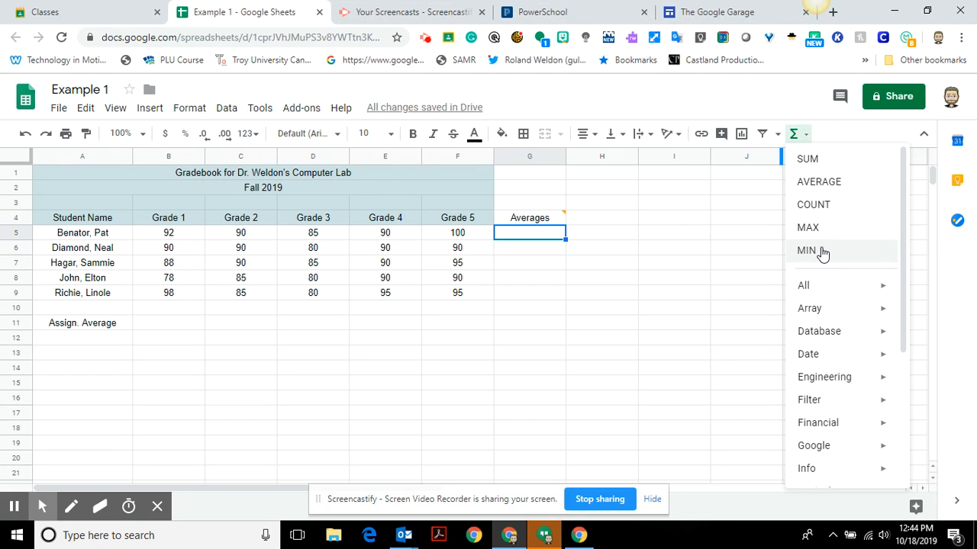
{"action": "left_click", "coordinate": [821, 187]}
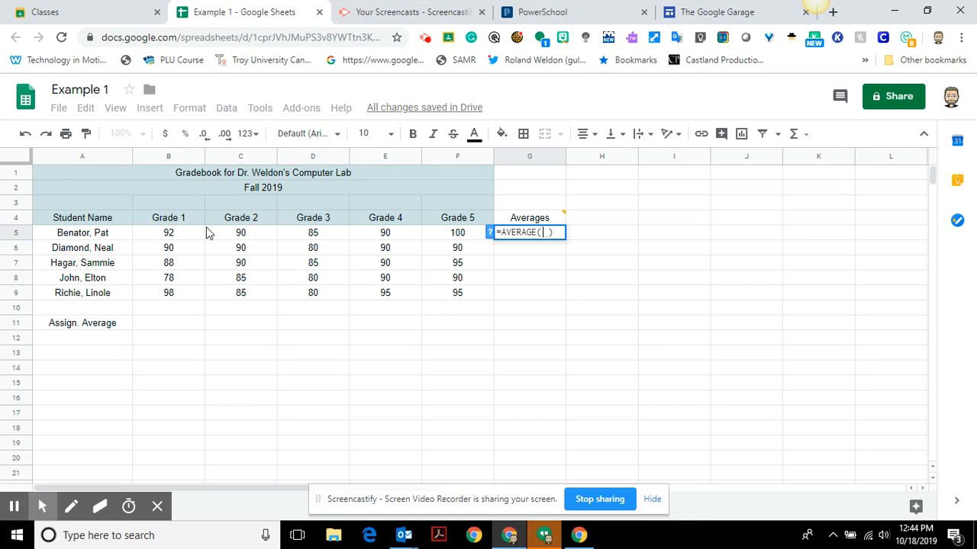
{"action": "left_click", "coordinate": [178, 237]}
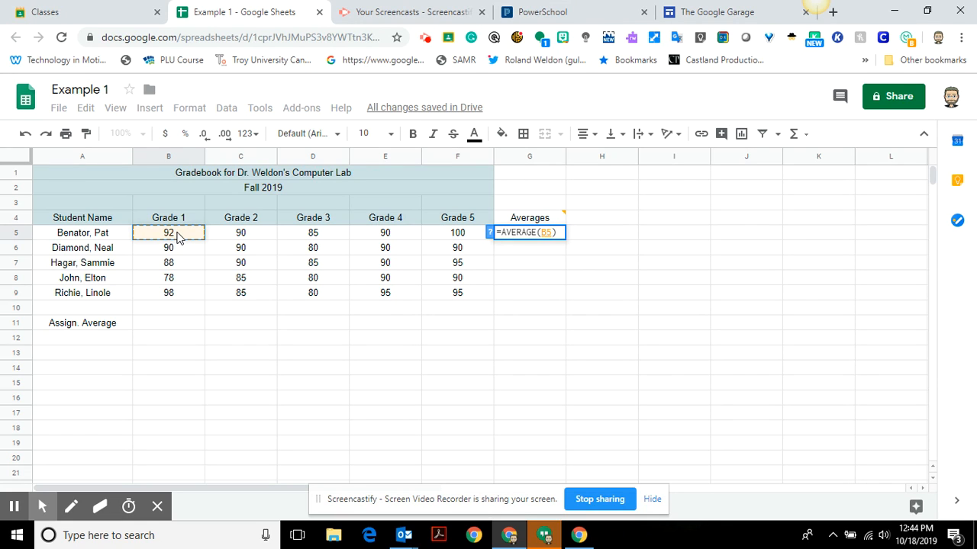
{"action": "left_click_drag", "start_coordinate": [178, 237], "coordinate": [446, 241]}
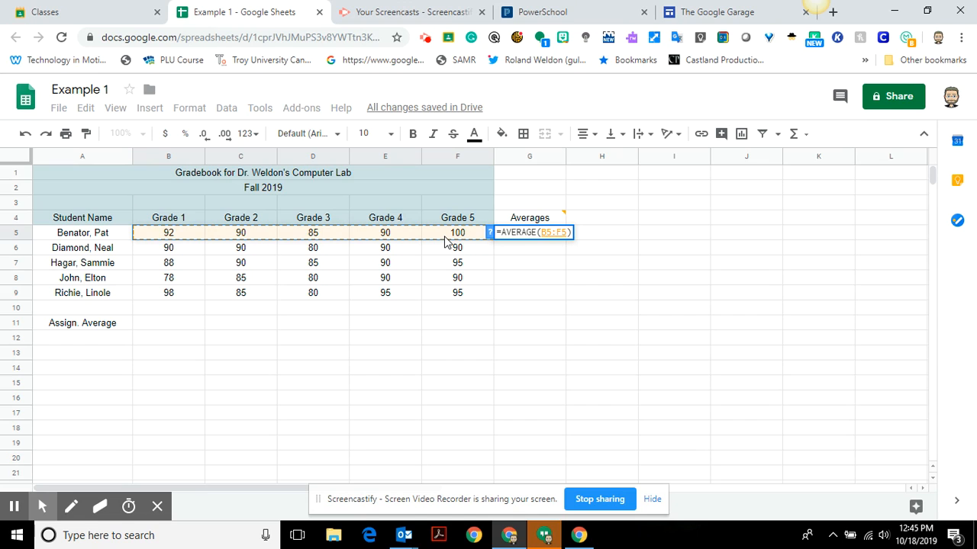
{"action": "key", "text": "Return"}
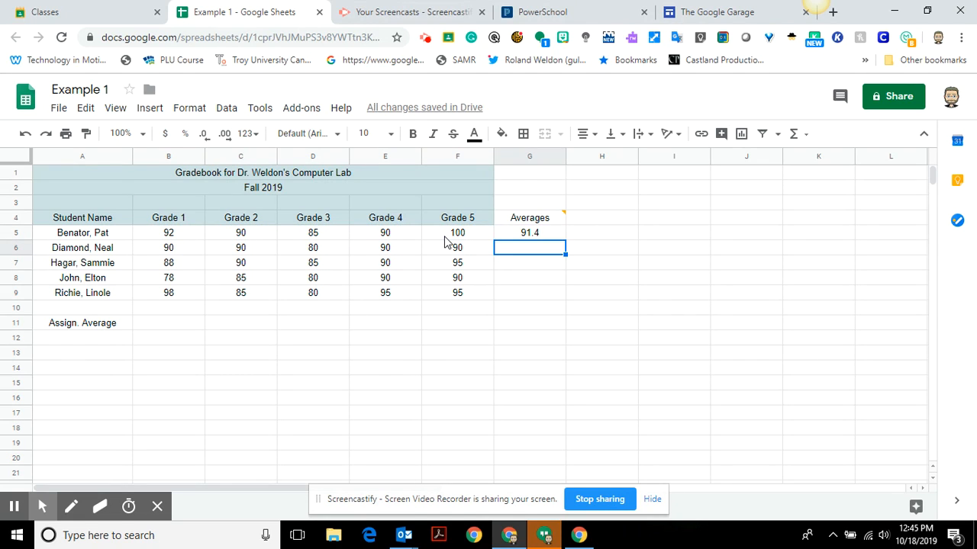
Calculate the second student's average in cell G6 with the AVERAGE function over B6:F6.
{"action": "left_click", "coordinate": [795, 135]}
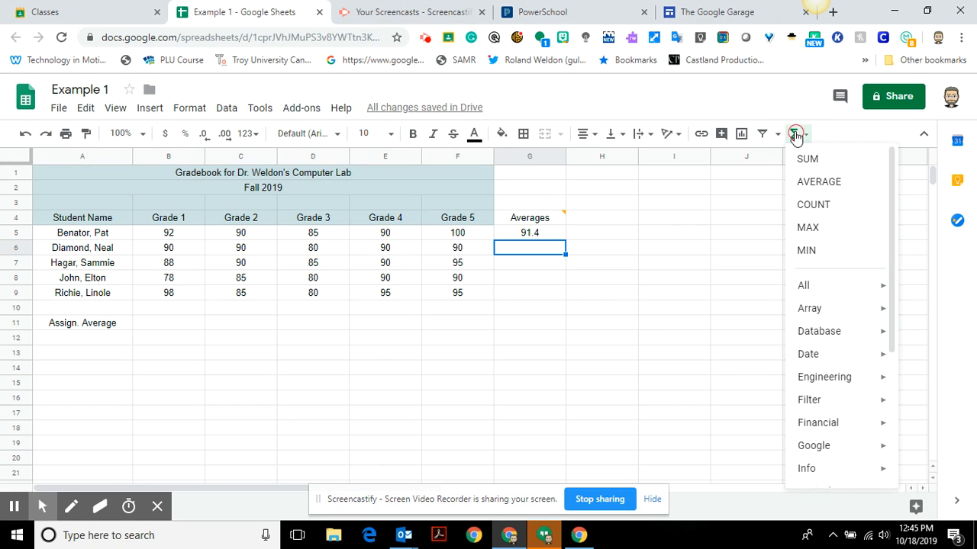
{"action": "left_click", "coordinate": [809, 186]}
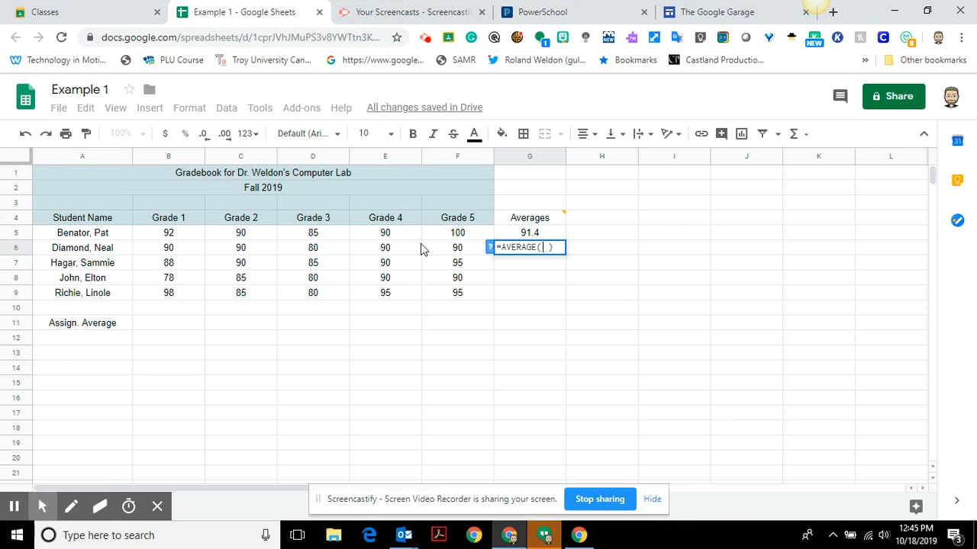
{"action": "left_click_drag", "start_coordinate": [445, 249], "coordinate": [192, 258]}
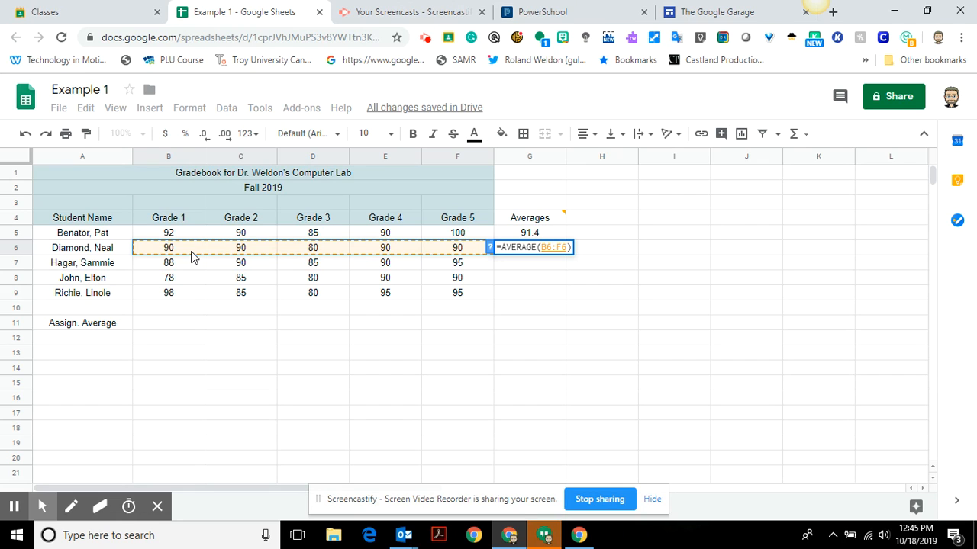
{"action": "key", "text": "Return"}
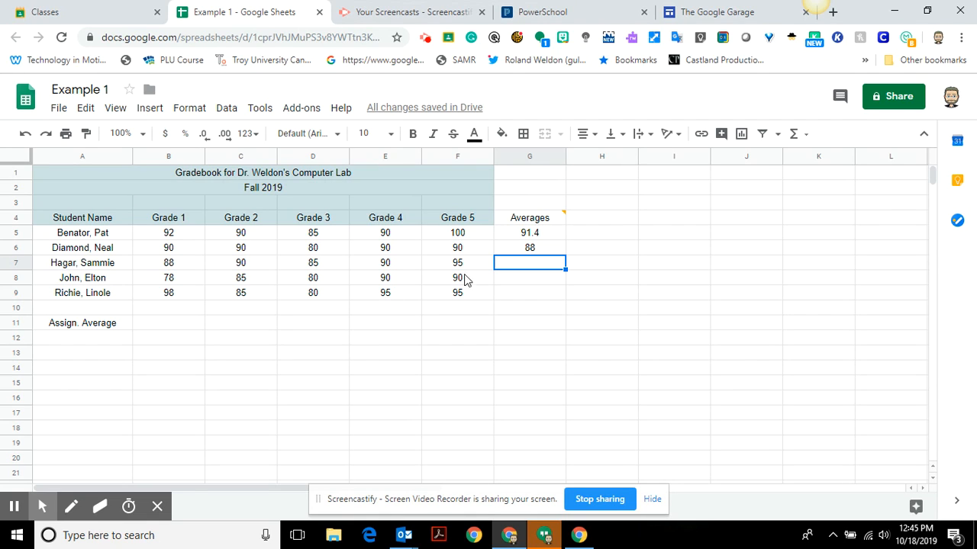
Check the average formula in G6 and fill it down the Averages column through G10.
{"action": "double_click", "coordinate": [517, 249]}
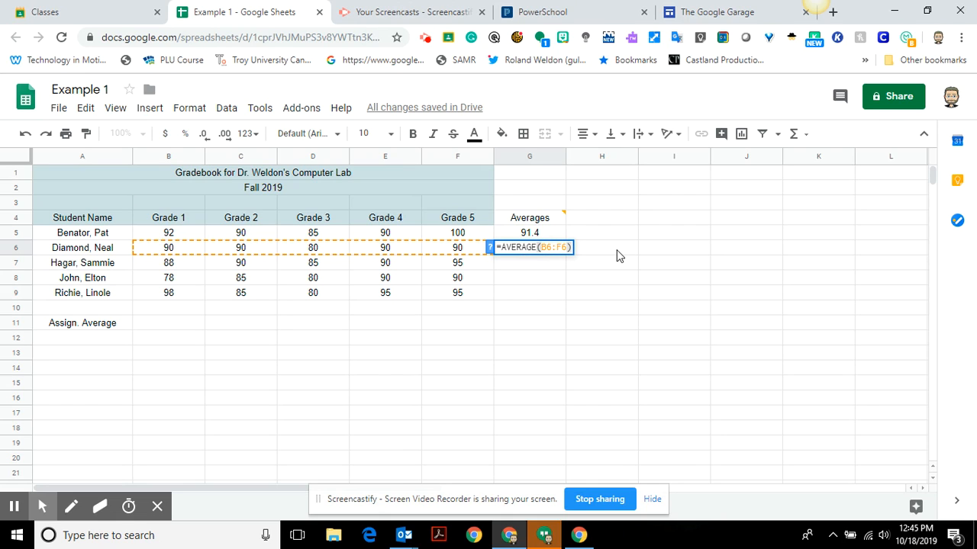
{"action": "key", "text": "Return"}
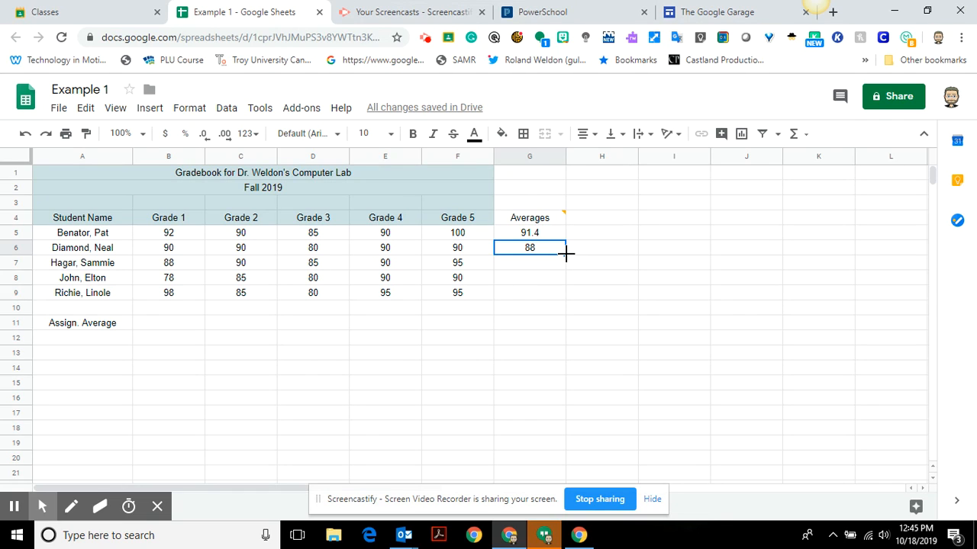
{"action": "left_click_drag", "start_coordinate": [565, 255], "coordinate": [562, 307]}
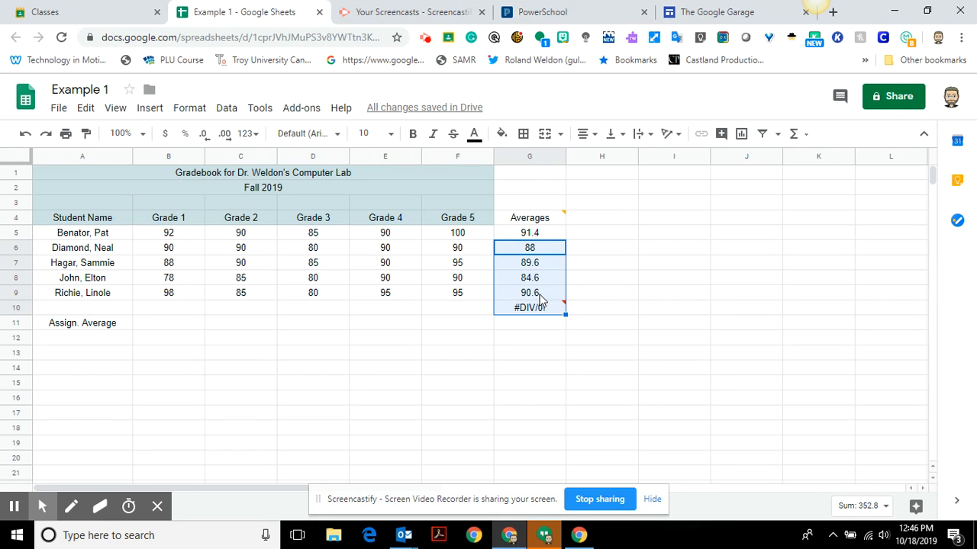
Check the error in G10 against the empty grade cells B10:F10 and delete the formula in G10.
{"action": "mouse_move", "coordinate": [532, 316]}
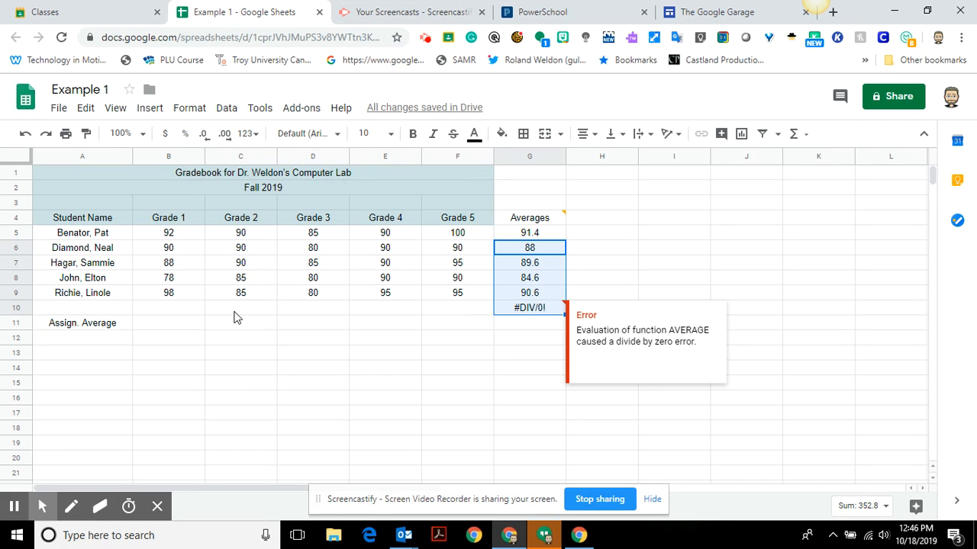
{"action": "left_click", "coordinate": [196, 312]}
{"action": "left_click_drag", "start_coordinate": [239, 319], "coordinate": [450, 318]}
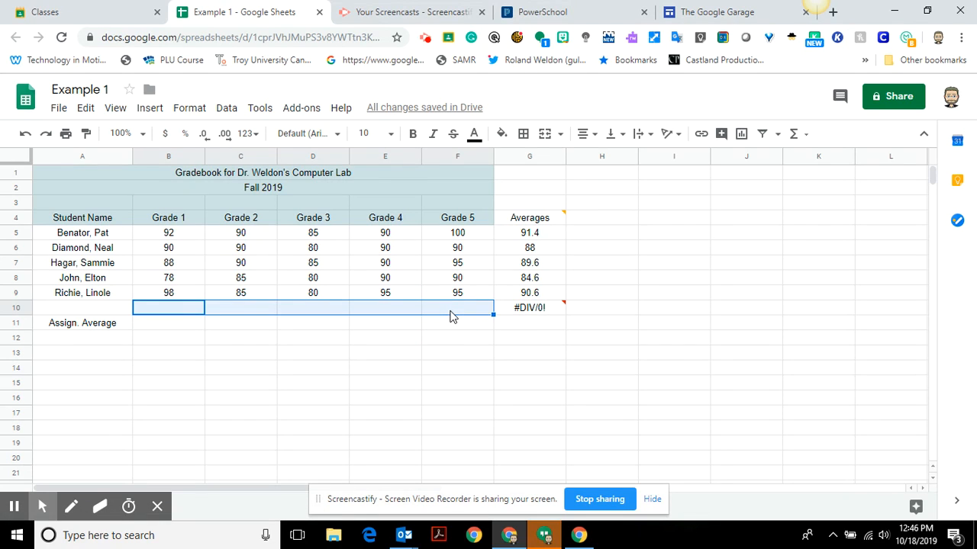
{"action": "mouse_move", "coordinate": [540, 311]}
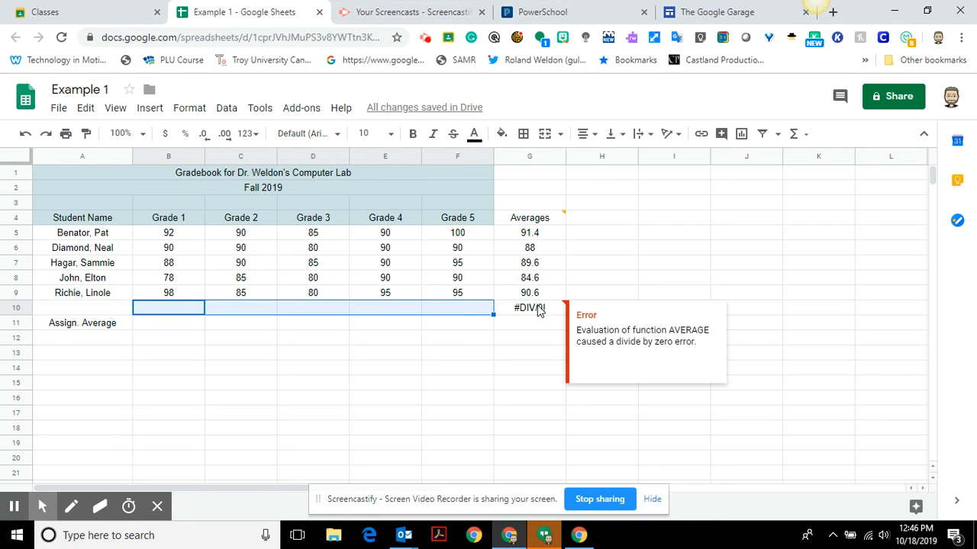
{"action": "left_click", "coordinate": [540, 313]}
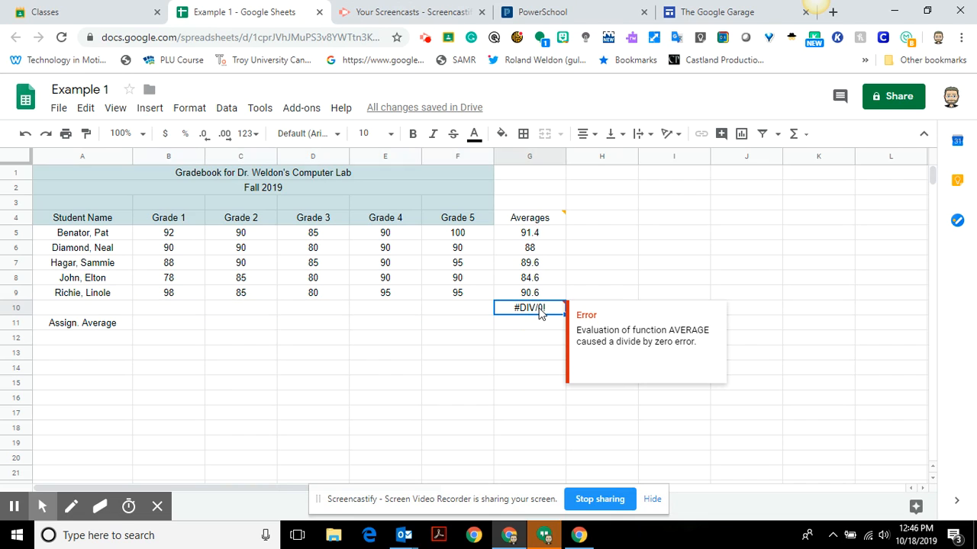
{"action": "key", "text": "Delete"}
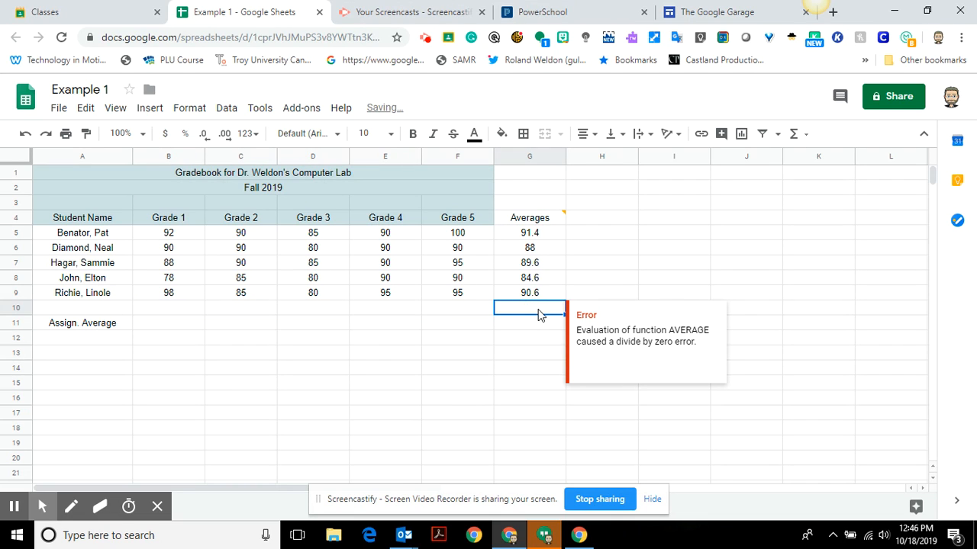
{"action": "left_click", "coordinate": [507, 341]}
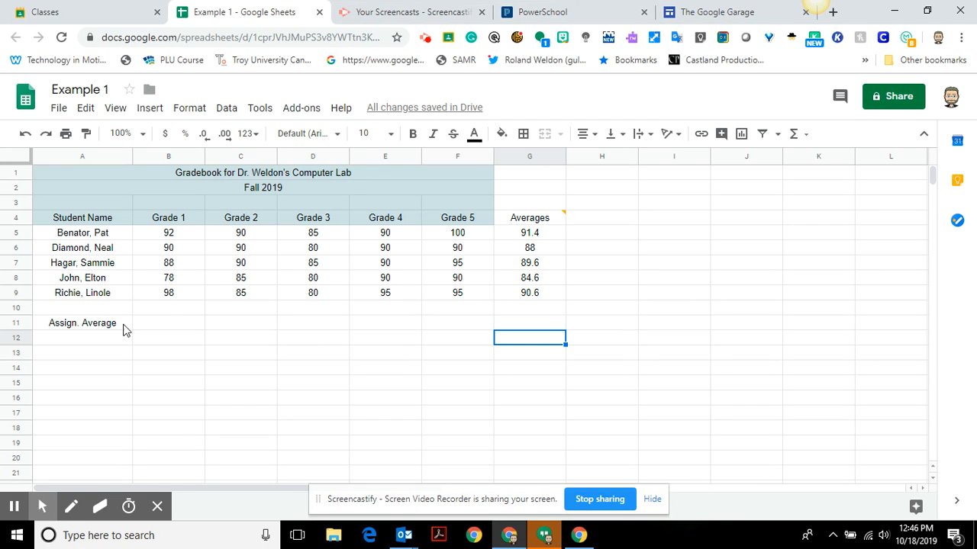
Calculate the Grade 1 assignment average in cell B11 with the AVERAGE function over B5:B9.
{"action": "left_click", "coordinate": [155, 326]}
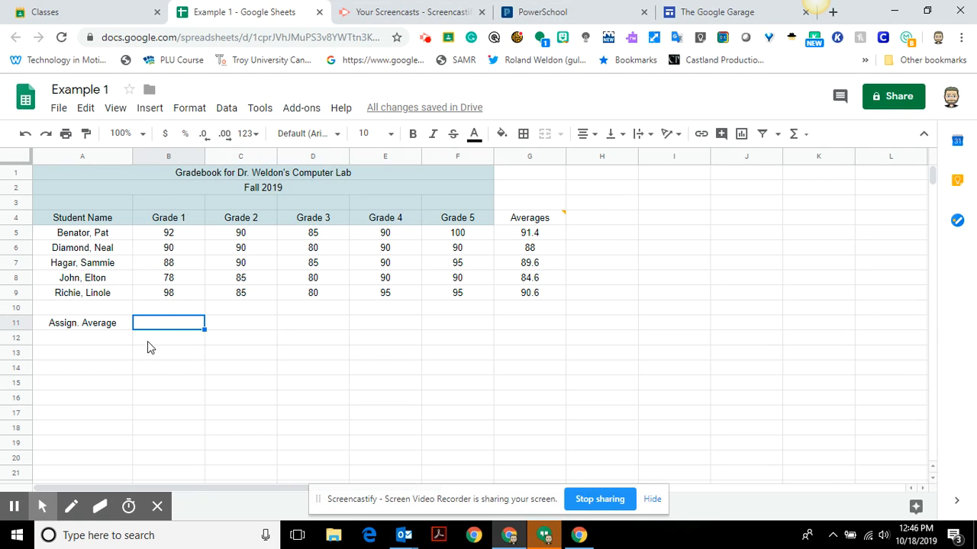
{"action": "left_click", "coordinate": [794, 134]}
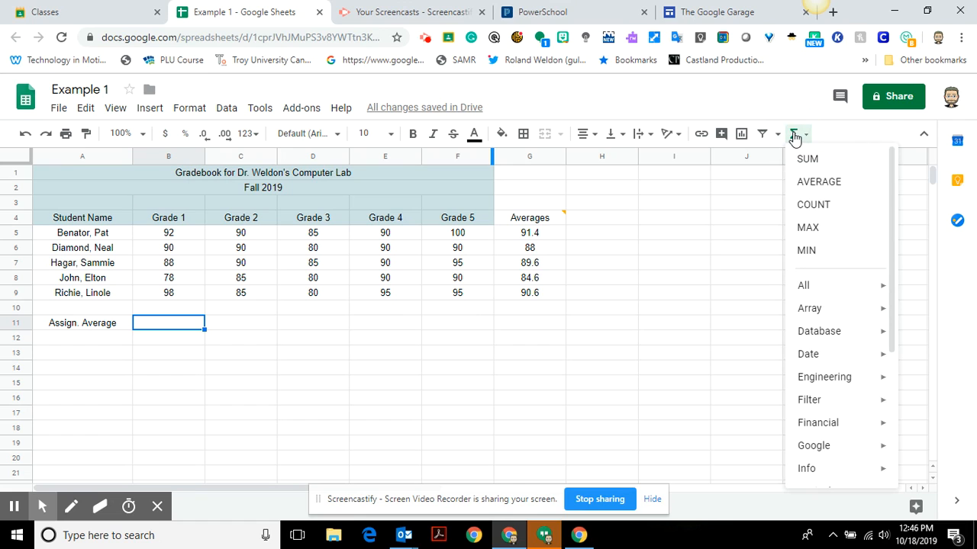
{"action": "left_click", "coordinate": [814, 182]}
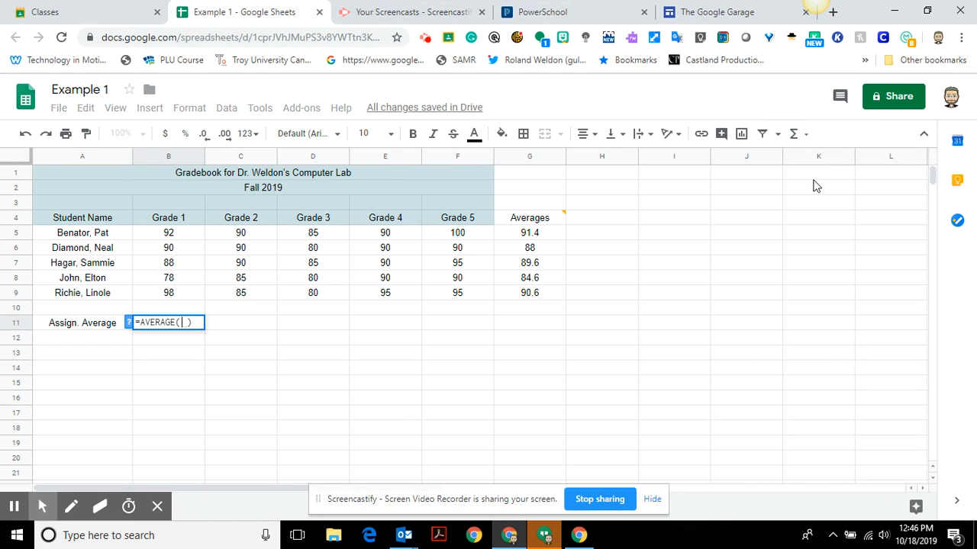
{"action": "left_click_drag", "start_coordinate": [157, 235], "coordinate": [161, 299]}
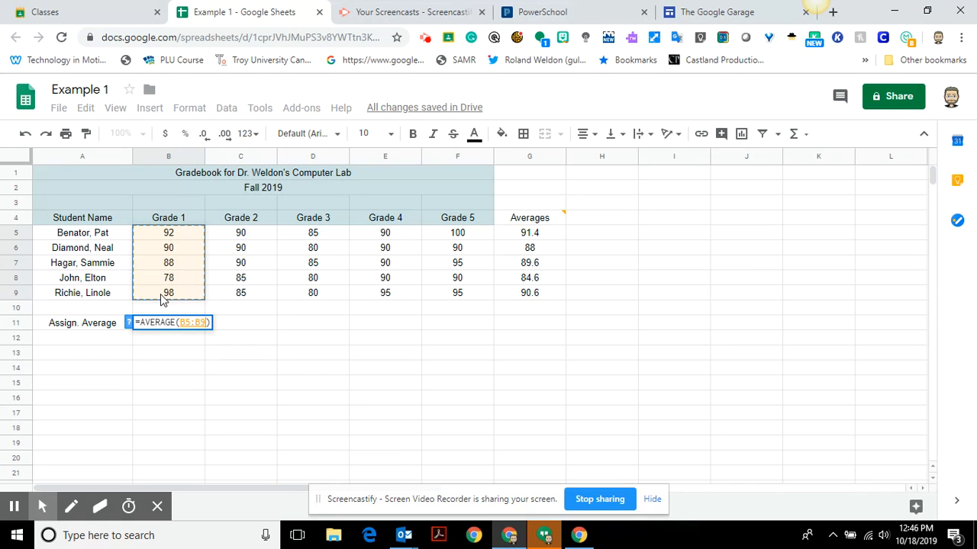
{"action": "key", "text": "Return"}
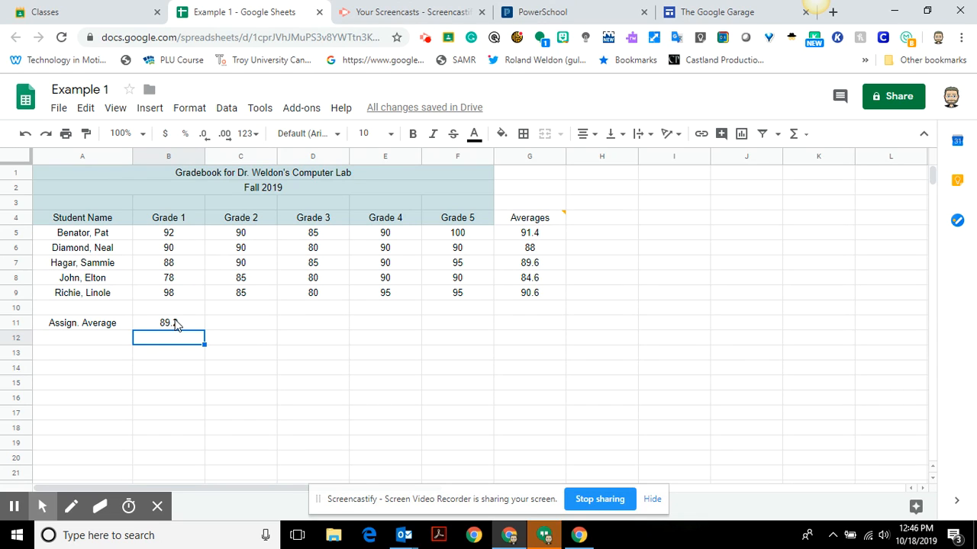
Fill the assignment average formula from B11 across the row through G11.
{"action": "left_click", "coordinate": [175, 325]}
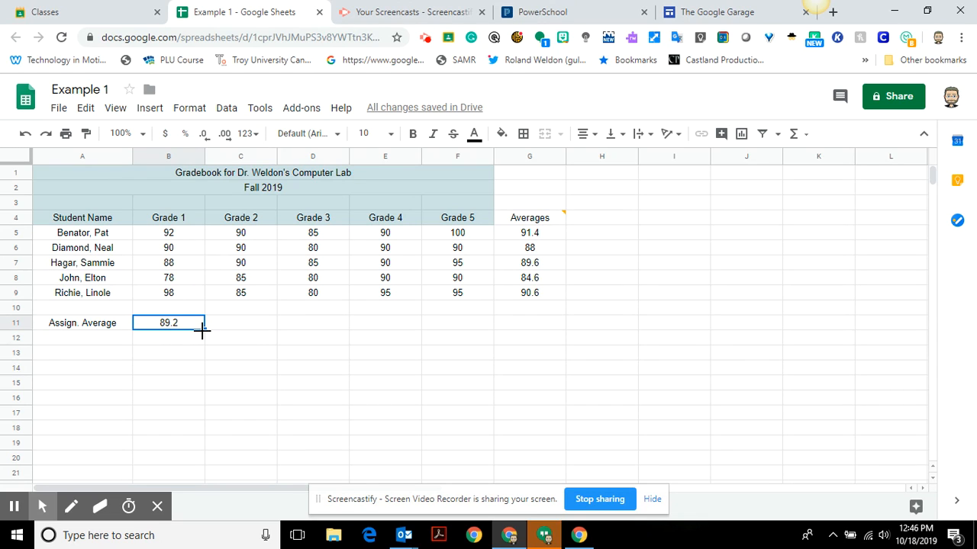
{"action": "left_click_drag", "start_coordinate": [203, 331], "coordinate": [508, 343]}
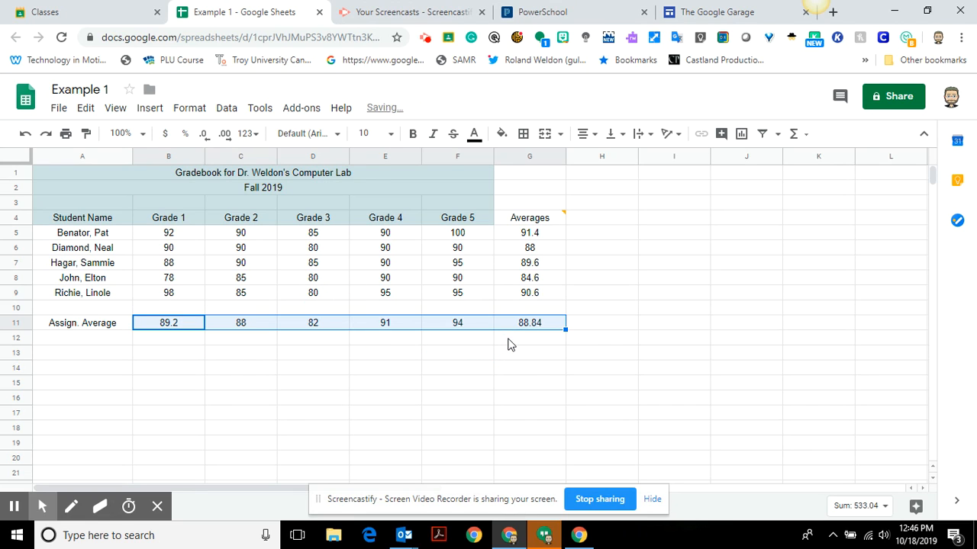
{"action": "left_click", "coordinate": [305, 390]}
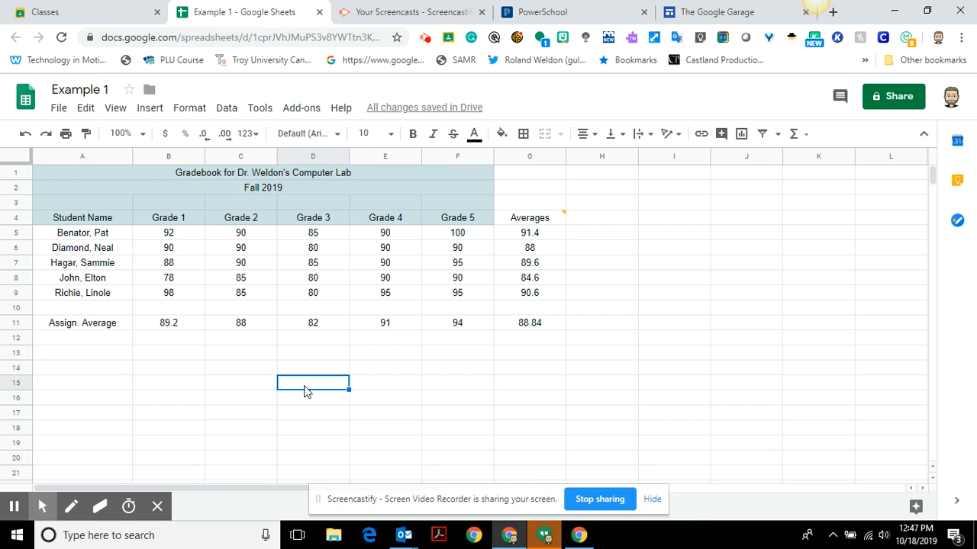
Undo the fill across row 11 and the average formula in B11.
{"action": "left_click", "coordinate": [26, 136]}
{"action": "left_click", "coordinate": [25, 137]}
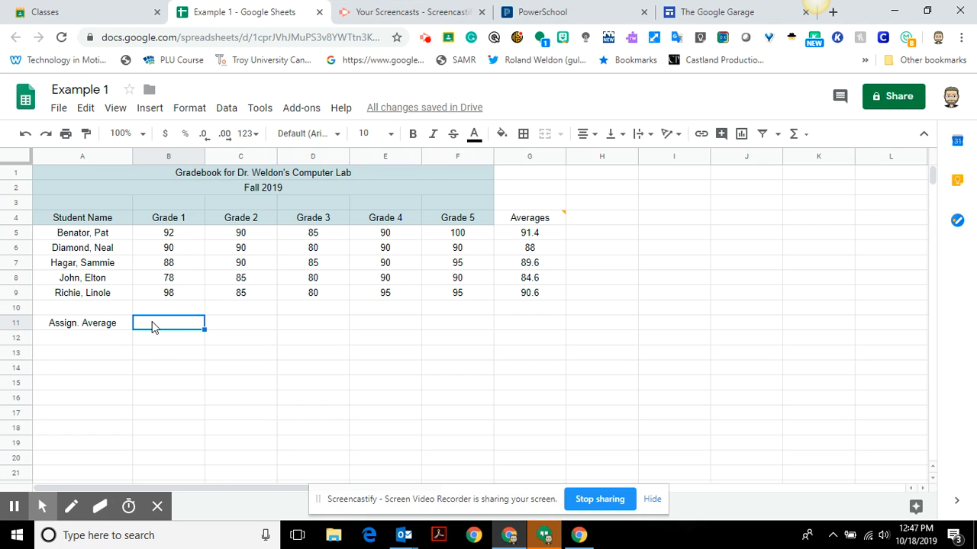
Enter the formula =average(b5:b9) in cell B11 for the Grade 1 assignment average.
{"action": "type", "text": "="}
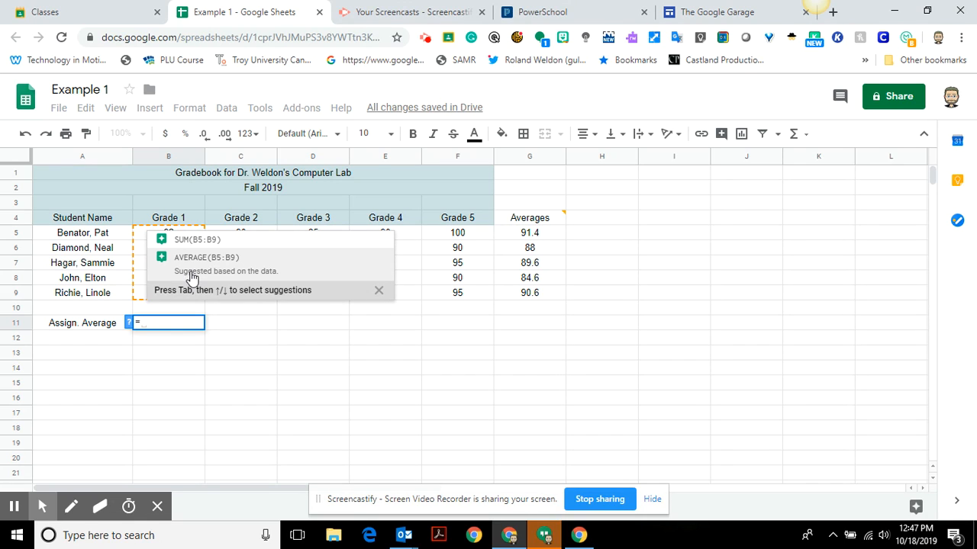
{"action": "type", "text": "average"}
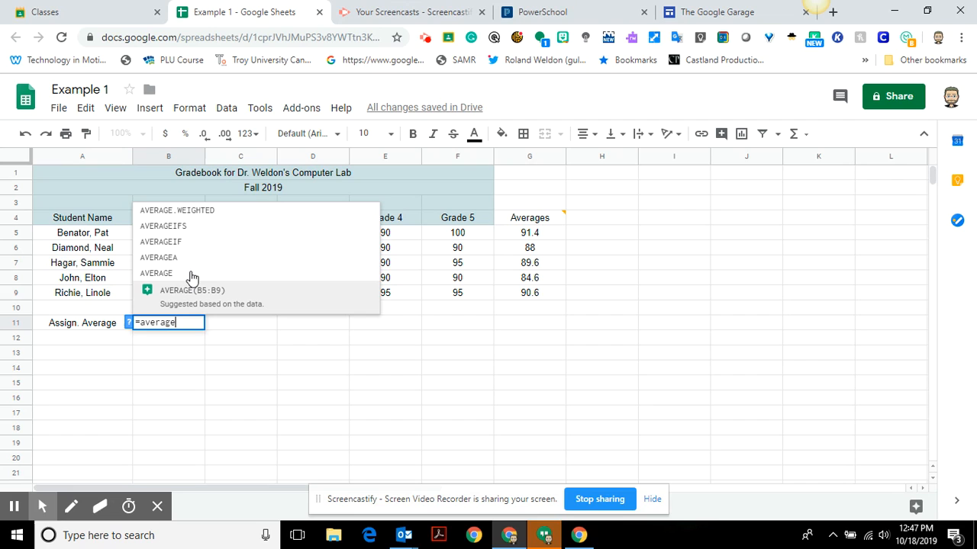
{"action": "type", "text": "("}
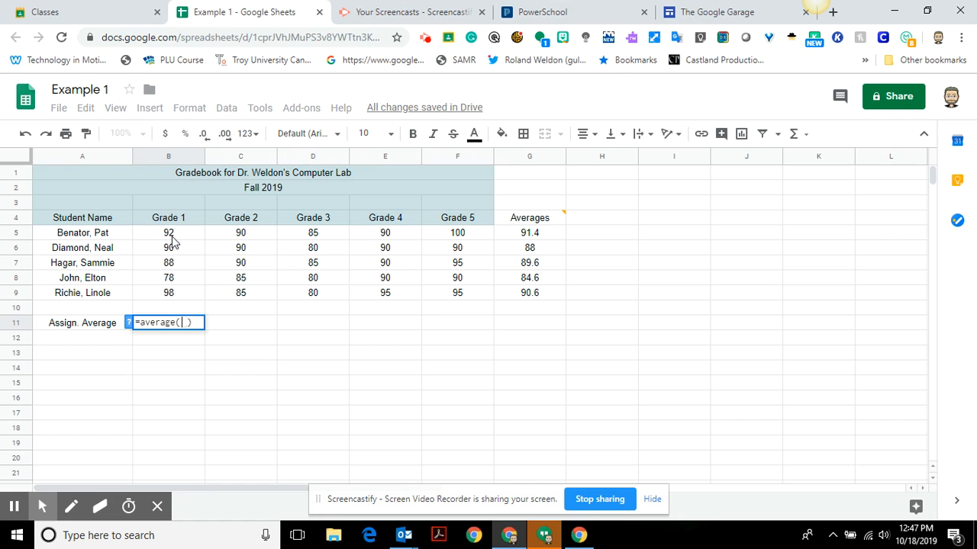
{"action": "type", "text": "b5:"}
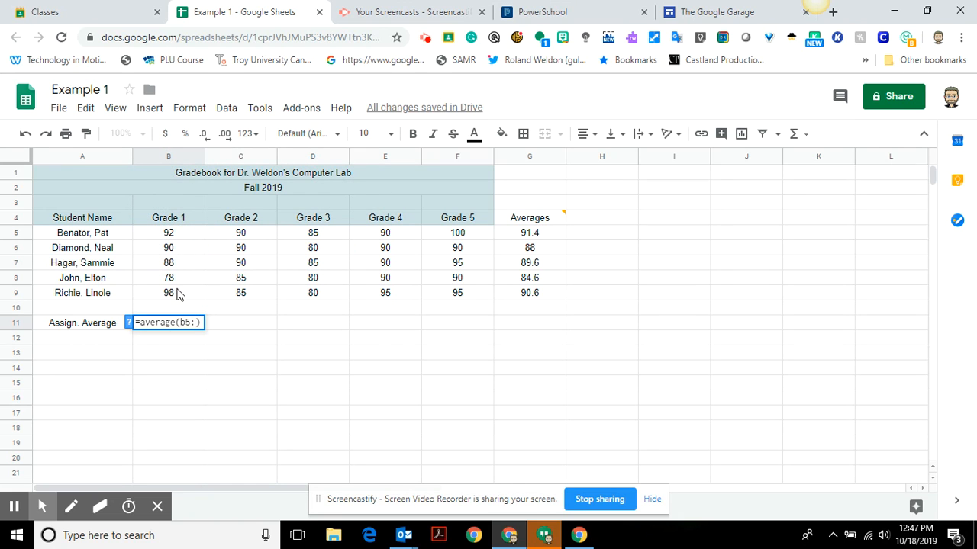
{"action": "type", "text": "b9"}
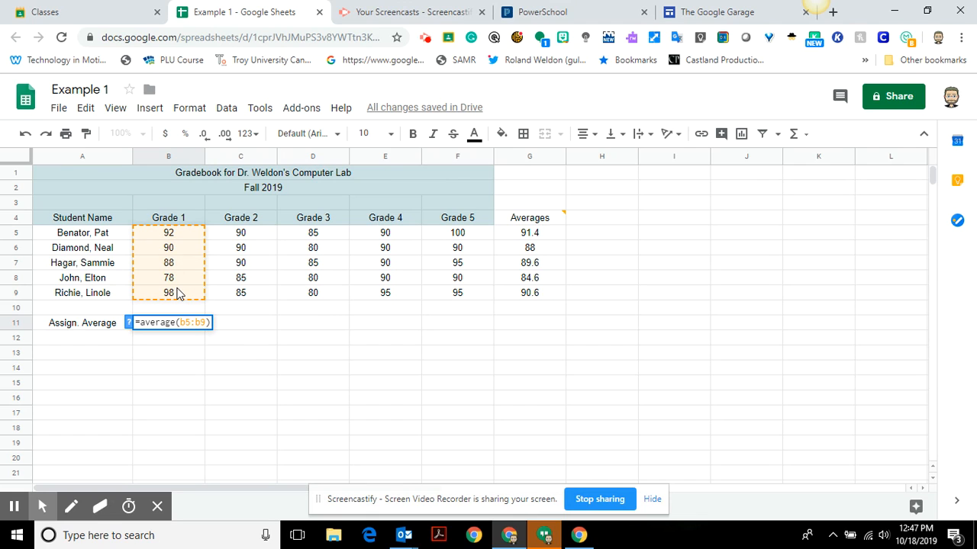
{"action": "key", "text": "Return"}
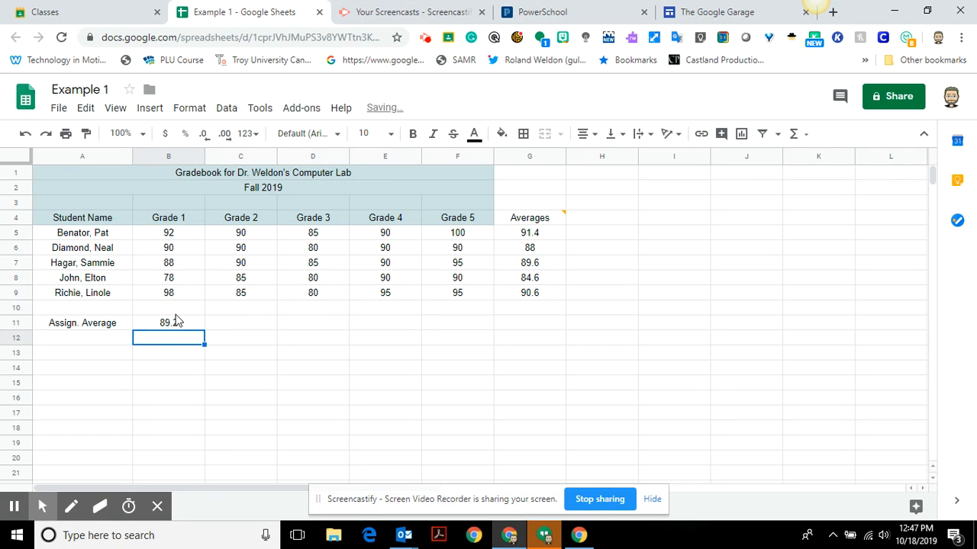
Fill the assignment average formula from B11 across the row through G11.
{"action": "left_click", "coordinate": [177, 325]}
{"action": "left_click_drag", "start_coordinate": [205, 329], "coordinate": [519, 328]}
{"action": "left_click", "coordinate": [396, 386]}
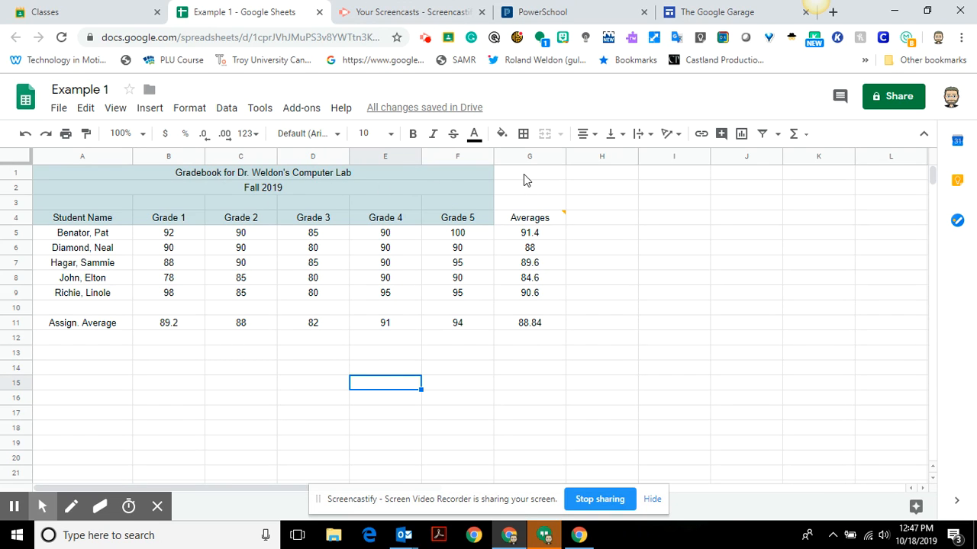
Fill cells G1:G4 above and including the Averages heading with the same light blue-green as the other headers.
{"action": "left_click_drag", "start_coordinate": [523, 179], "coordinate": [523, 221]}
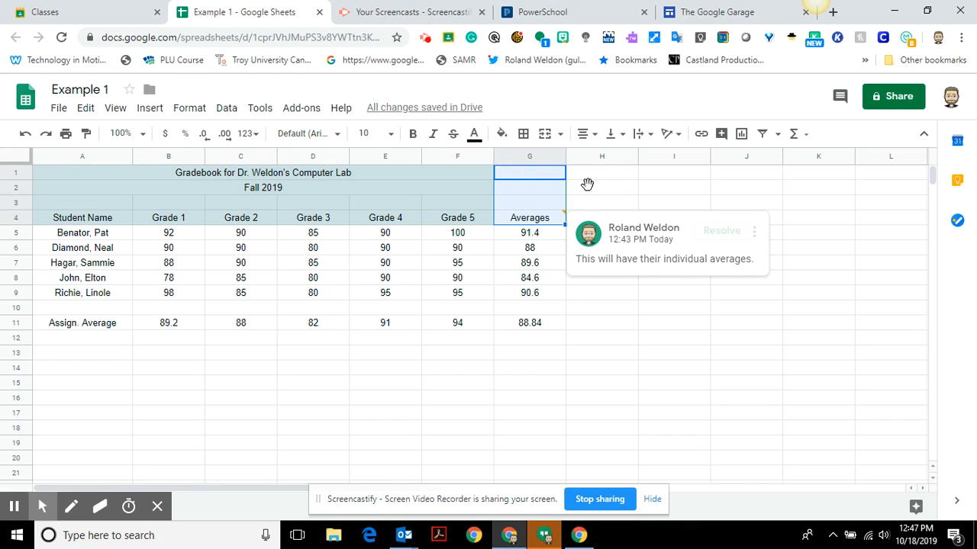
{"action": "left_click", "coordinate": [502, 138]}
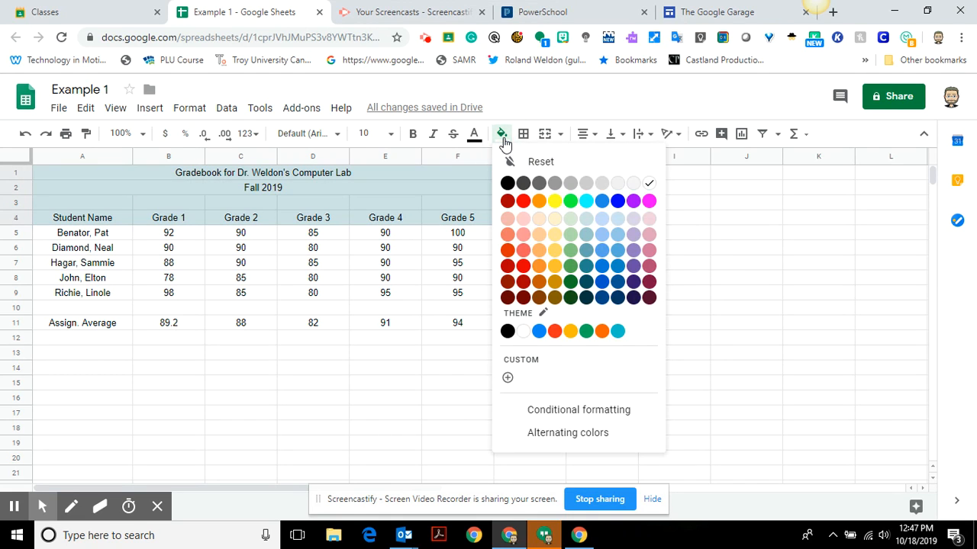
{"action": "left_click", "coordinate": [586, 219]}
{"action": "left_click", "coordinate": [636, 219]}
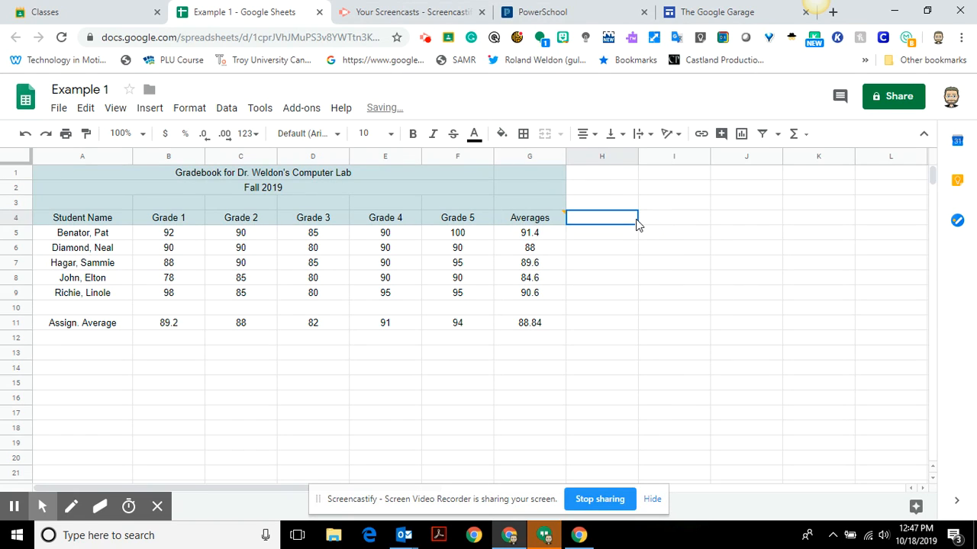
Extend the merged title row 1 and the merged Fall 2019 row 2 to span columns A through G.
{"action": "left_click", "coordinate": [404, 176]}
{"action": "left_click_drag", "start_coordinate": [479, 180], "coordinate": [544, 183]}
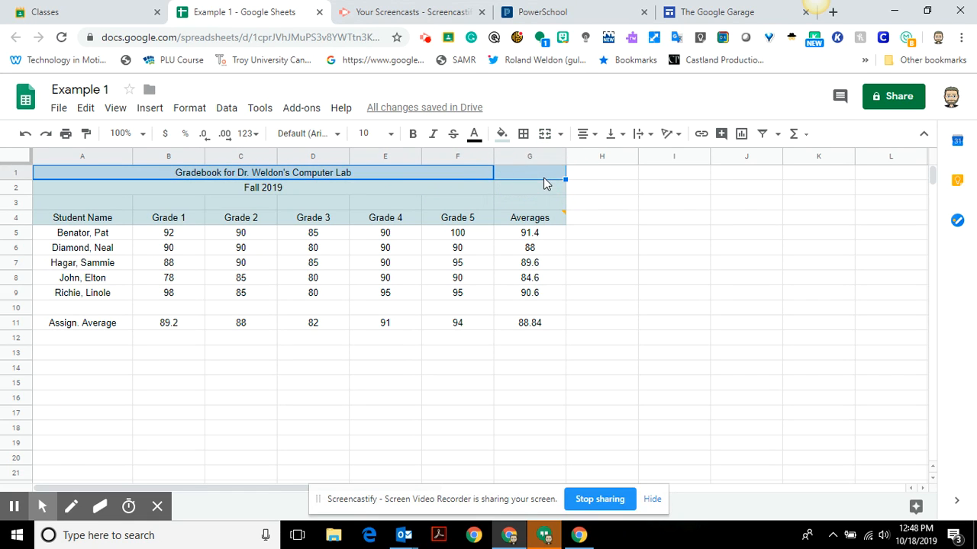
{"action": "left_click", "coordinate": [544, 136]}
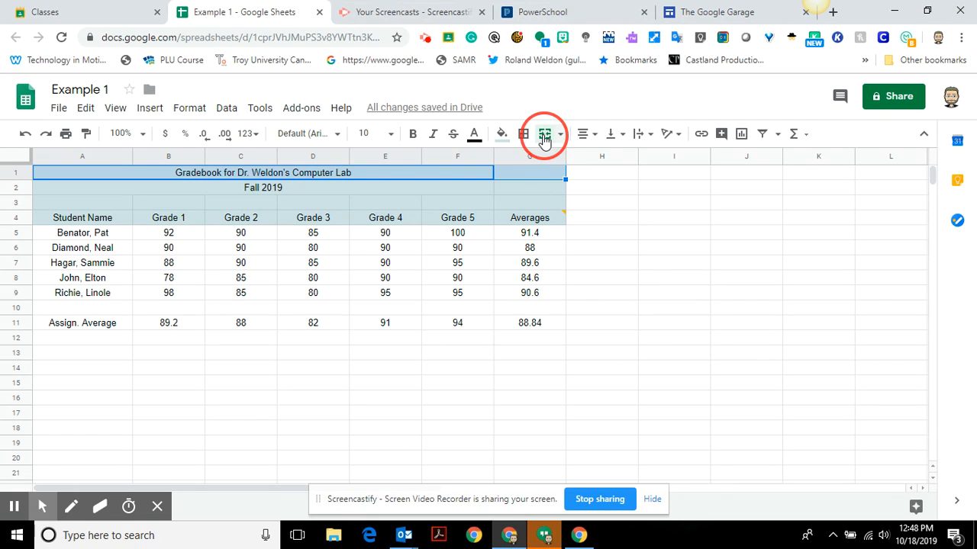
{"action": "left_click", "coordinate": [318, 191]}
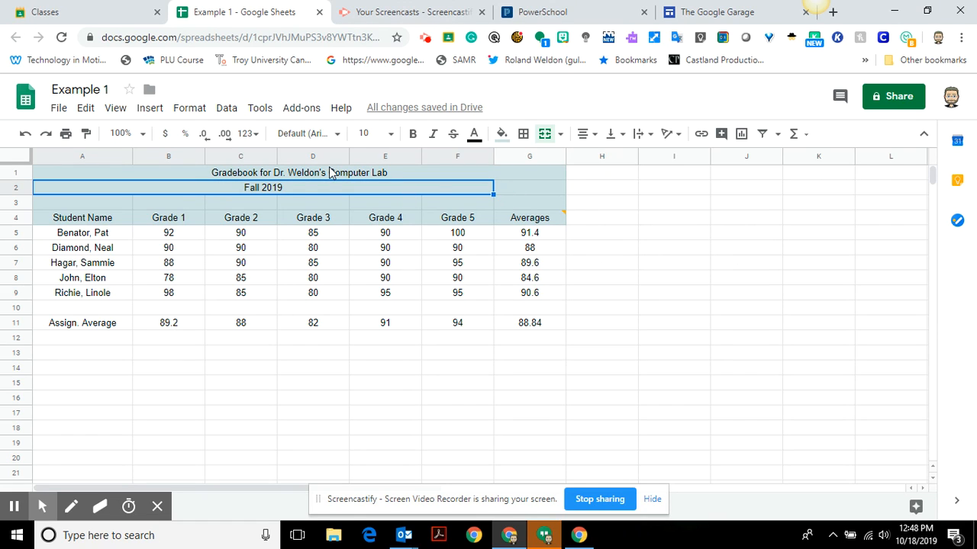
{"action": "left_click_drag", "start_coordinate": [308, 187], "coordinate": [507, 194]}
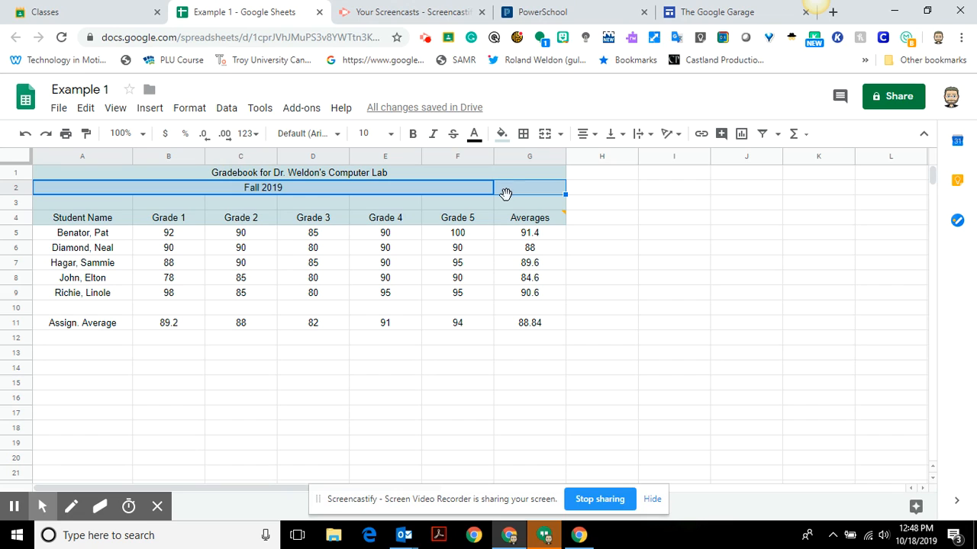
{"action": "left_click", "coordinate": [545, 135]}
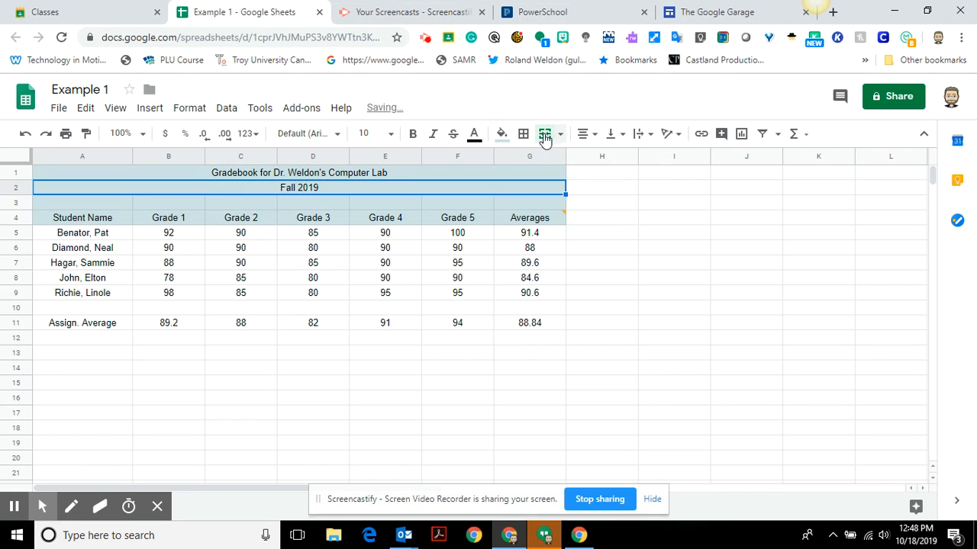
{"action": "left_click", "coordinate": [146, 363]}
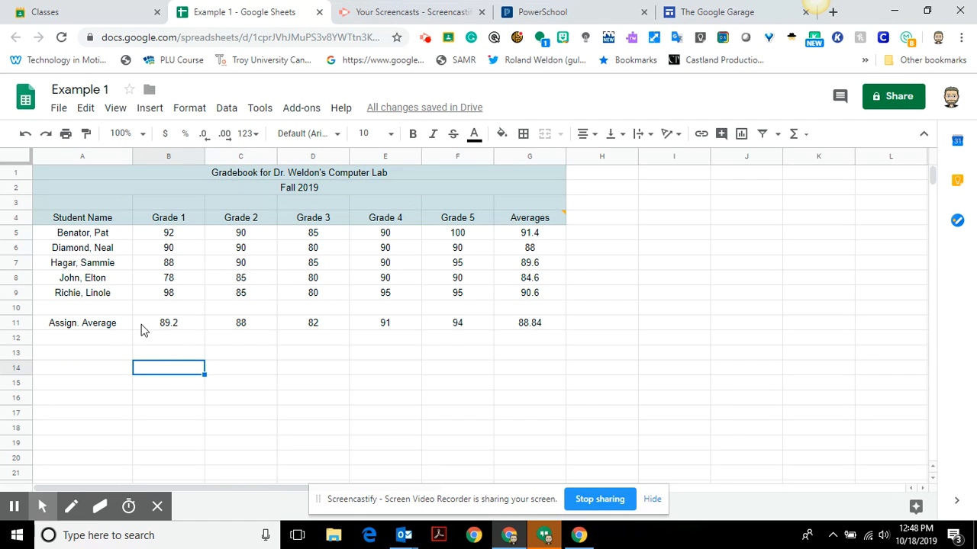
Fill the assignment averages in B11:G11 with light yellow.
{"action": "left_click_drag", "start_coordinate": [164, 327], "coordinate": [506, 326]}
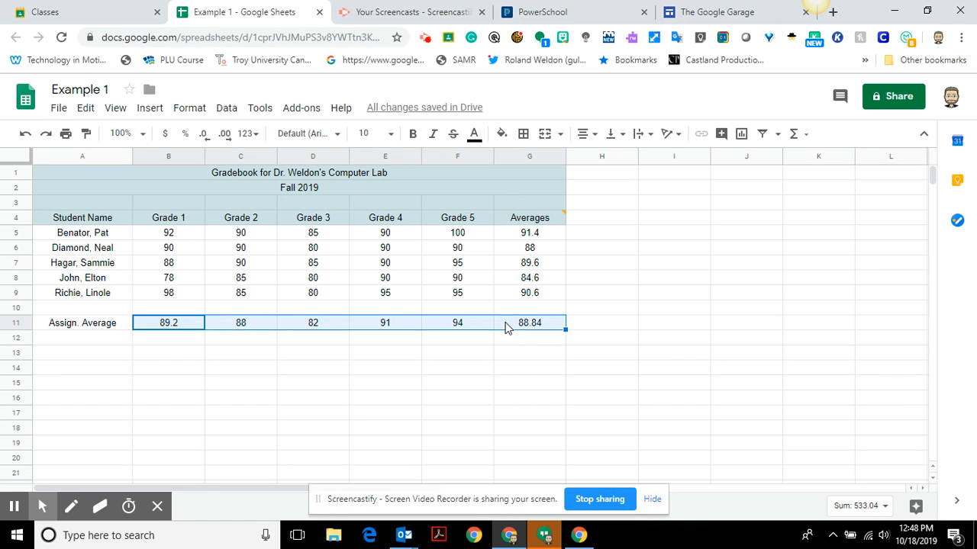
{"action": "left_click", "coordinate": [502, 136]}
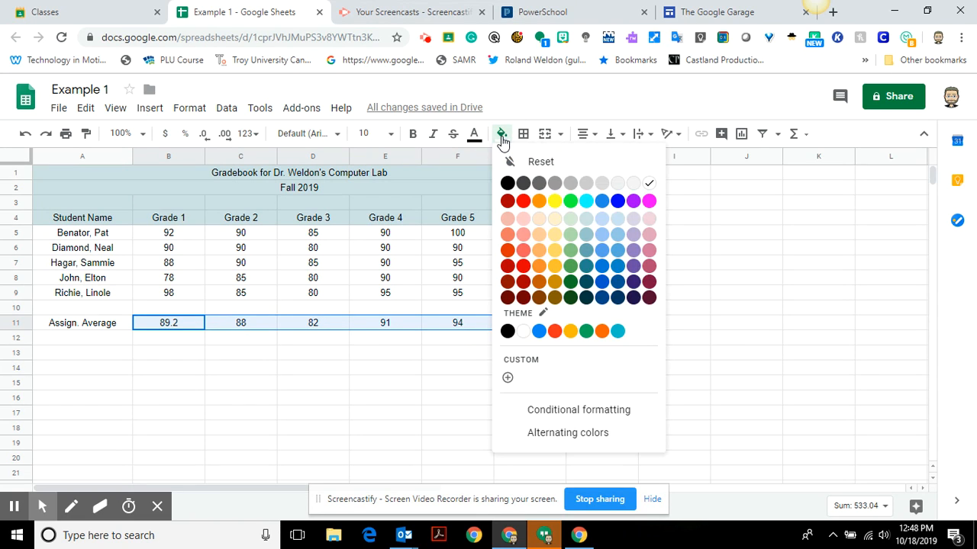
{"action": "left_click", "coordinate": [555, 220]}
{"action": "left_click", "coordinate": [386, 349]}
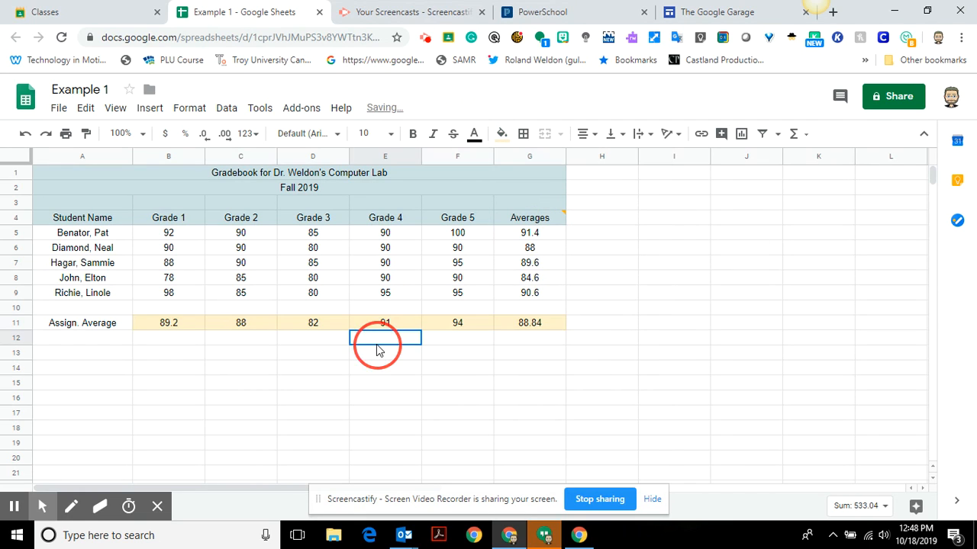
Fill the student averages in G5:G9 with the same light yellow.
{"action": "left_click_drag", "start_coordinate": [529, 233], "coordinate": [528, 296]}
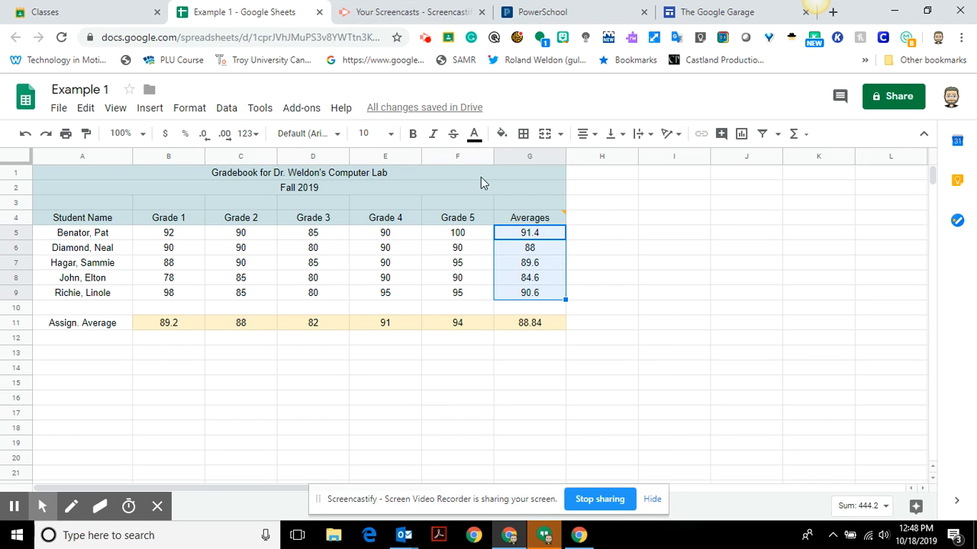
{"action": "left_click", "coordinate": [502, 133]}
{"action": "left_click", "coordinate": [553, 221]}
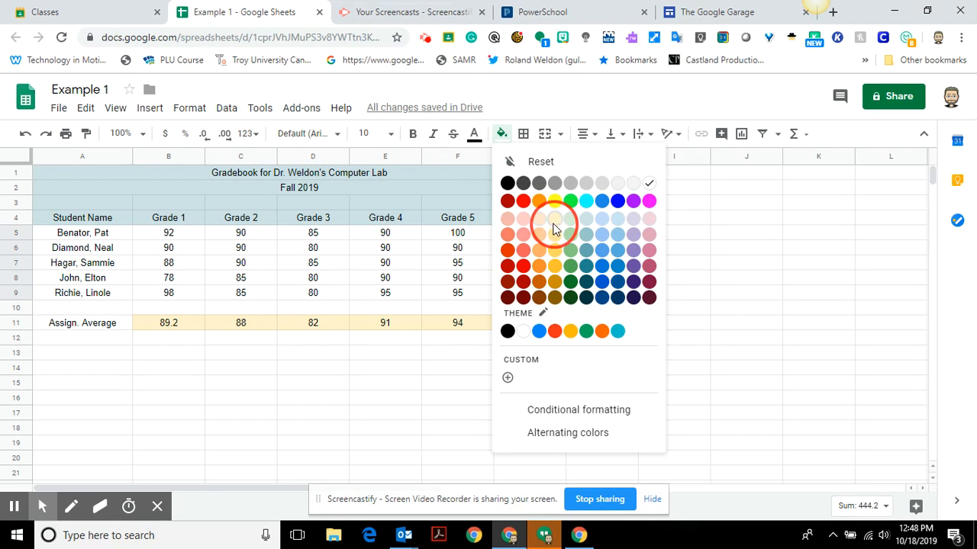
{"action": "left_click", "coordinate": [362, 360]}
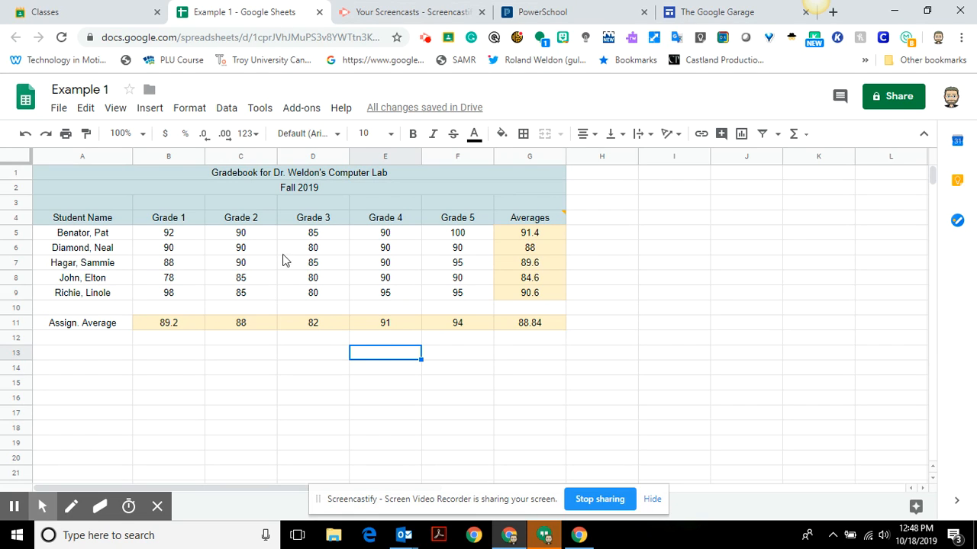
Change the first student's Grade 3 score in cell D5 to 95.
{"action": "left_click", "coordinate": [317, 237]}
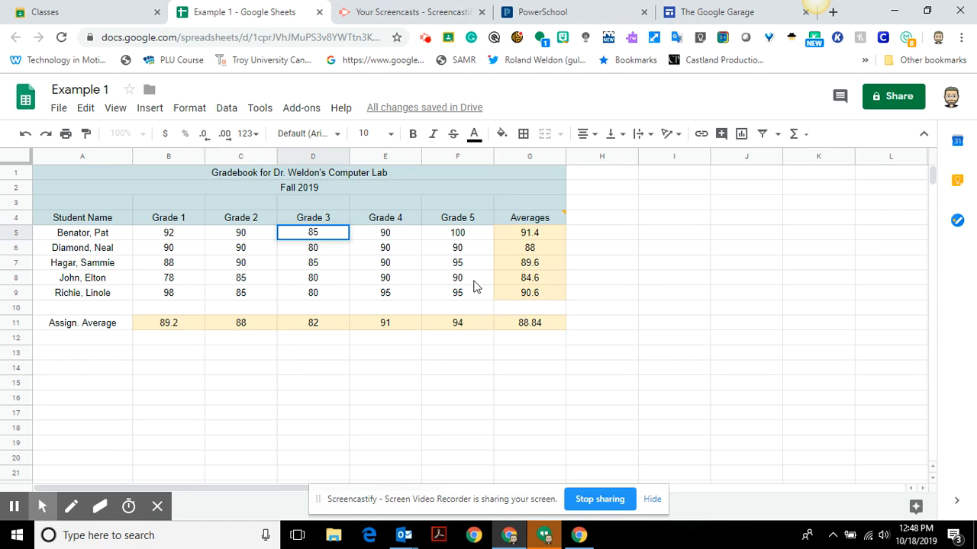
{"action": "key", "text": "BackSpace"}
{"action": "key", "text": "BackSpace"}
{"action": "type", "text": "95"}
{"action": "key", "text": "Return"}
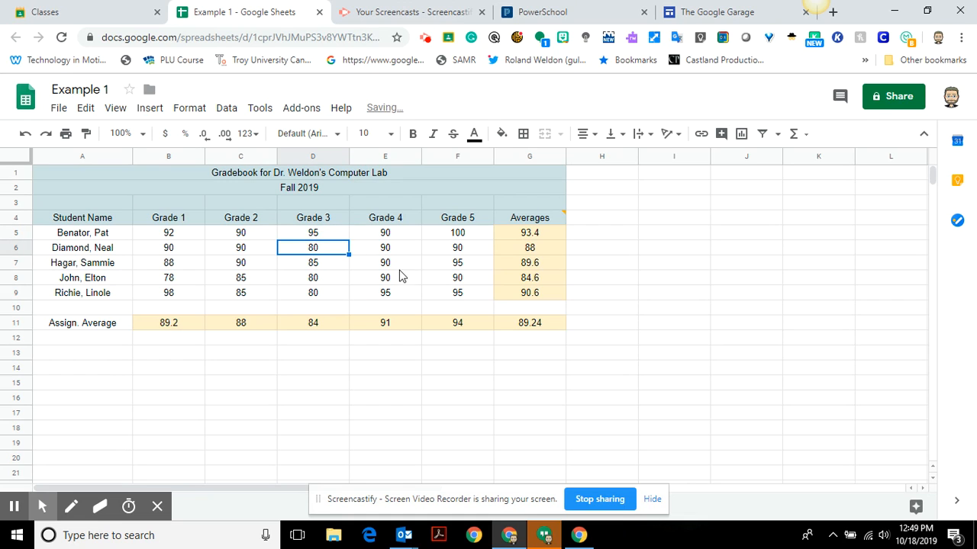